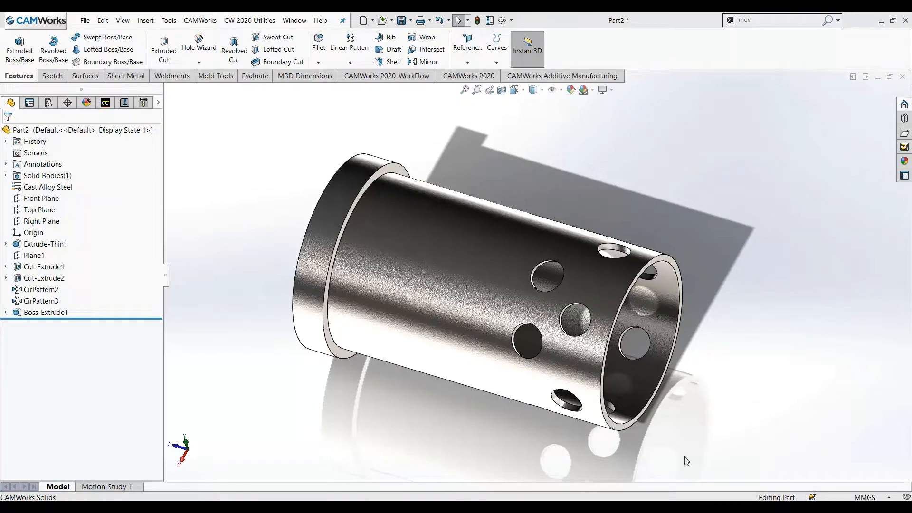
Create a reference point at the arc centre of the circular edge on the tube's open end
click(470, 63)
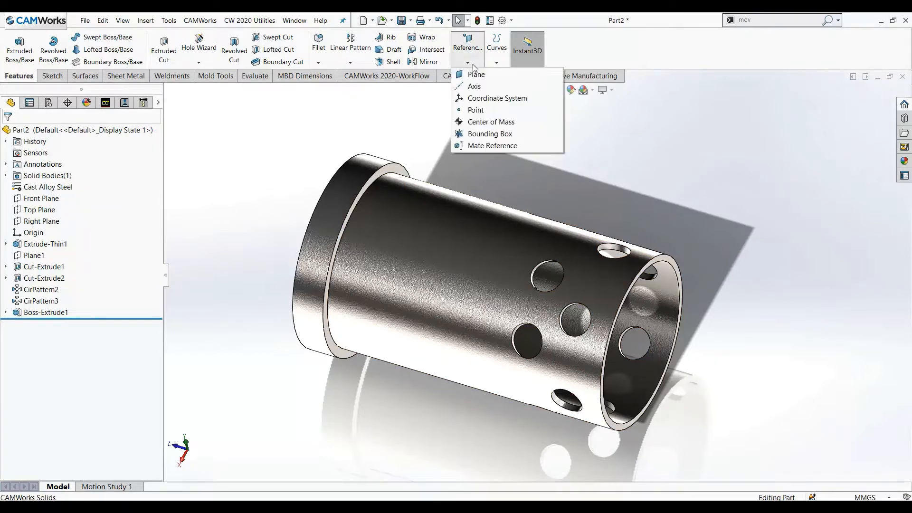
click(475, 110)
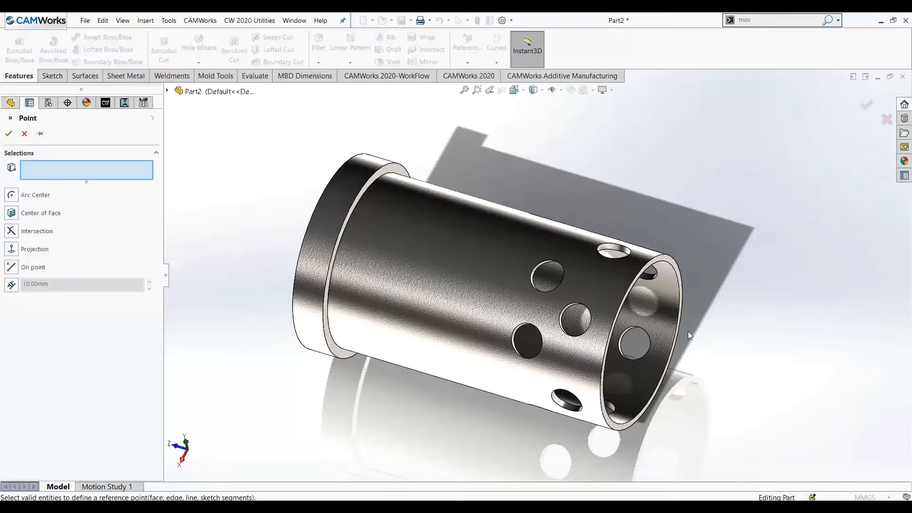
click(674, 267)
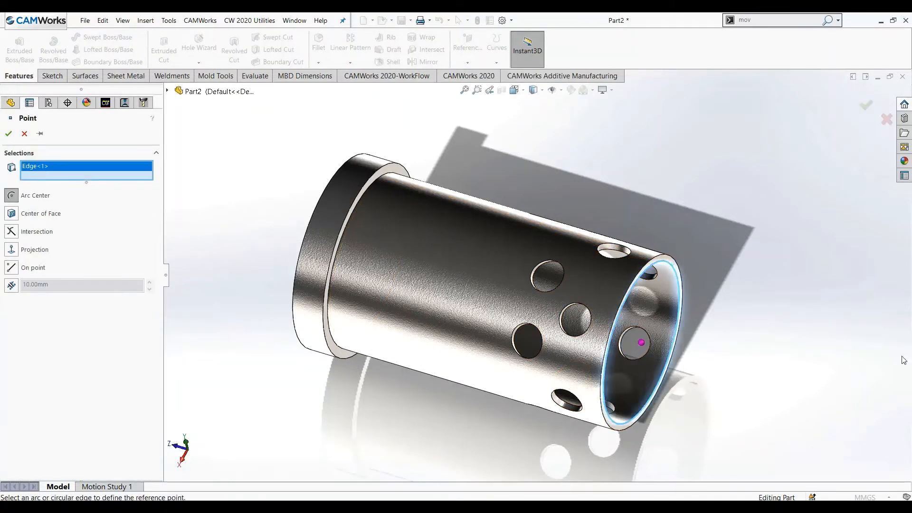
click(9, 133)
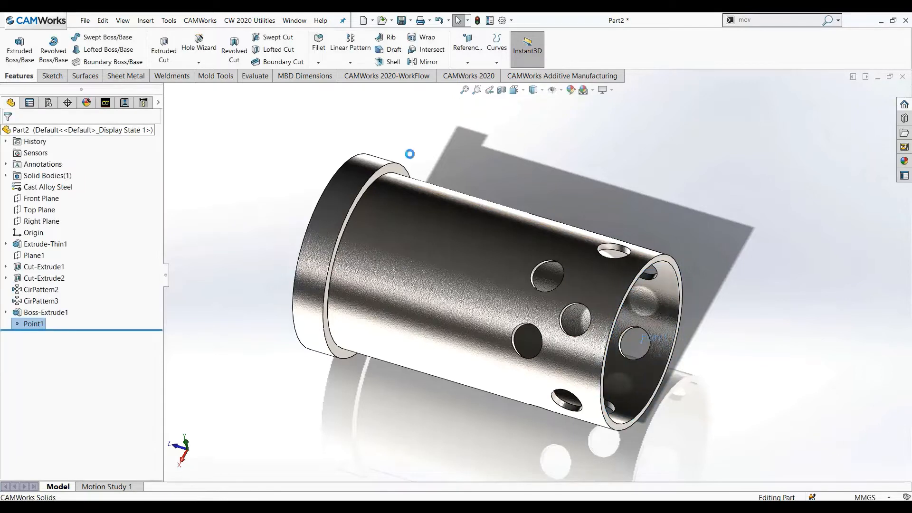
Create a coordinate system at the reference point, with the X axis set by the collar's ring face and its direction reversed
click(467, 63)
click(479, 100)
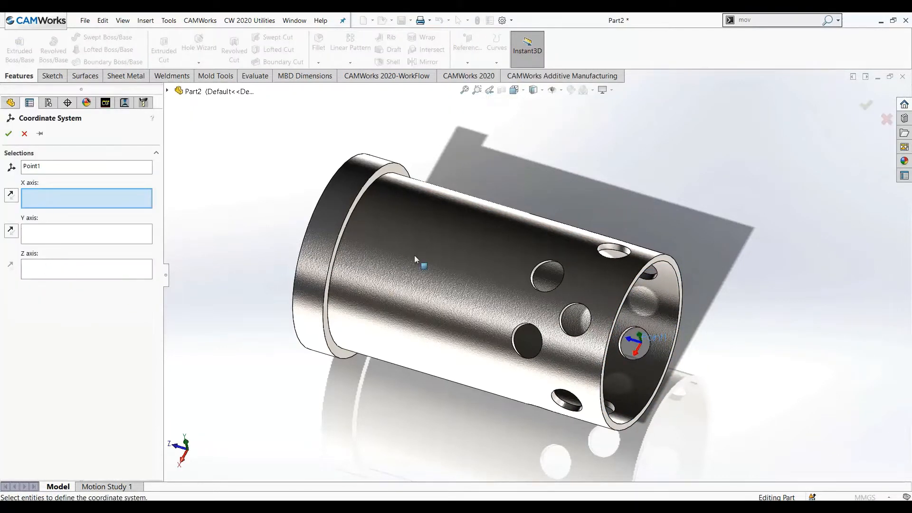
scroll(385, 191, down, 3)
click(428, 166)
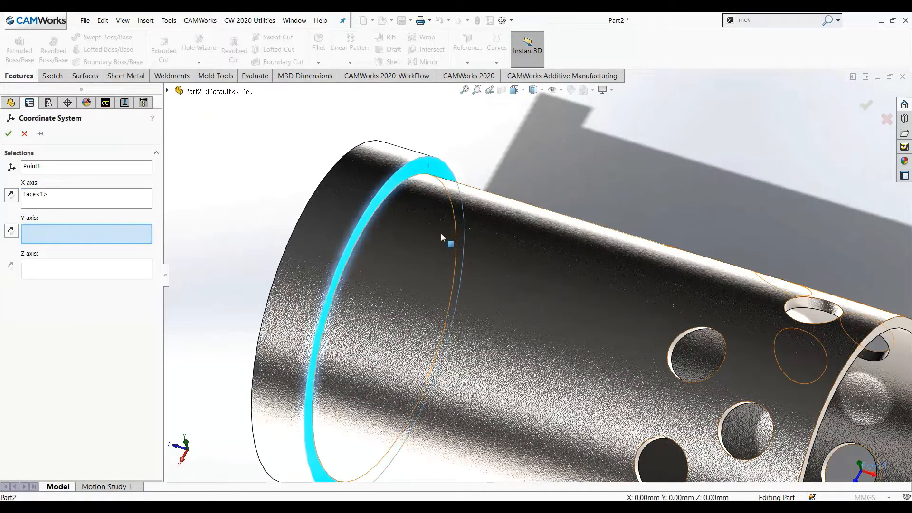
scroll(443, 236, up, 4)
scroll(716, 385, down, 1)
middle_drag(741, 369, 748, 325)
click(11, 195)
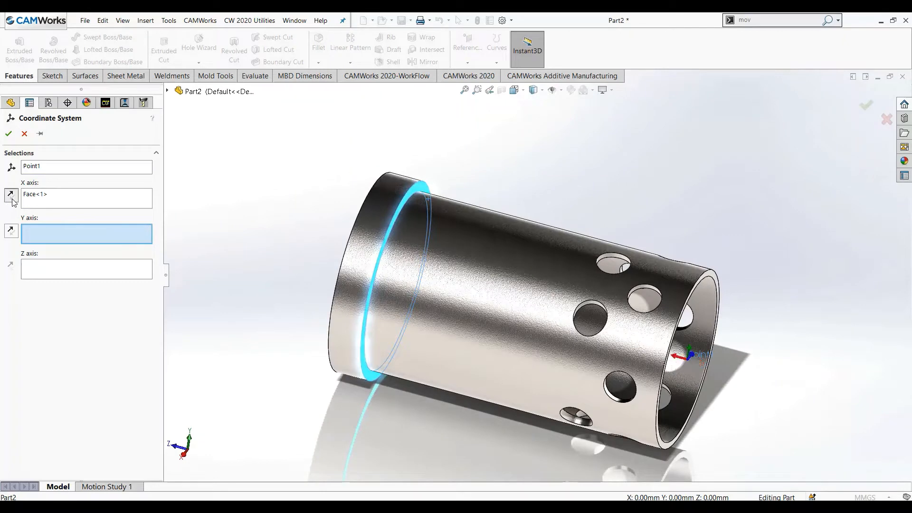
middle_drag(298, 284, 367, 314)
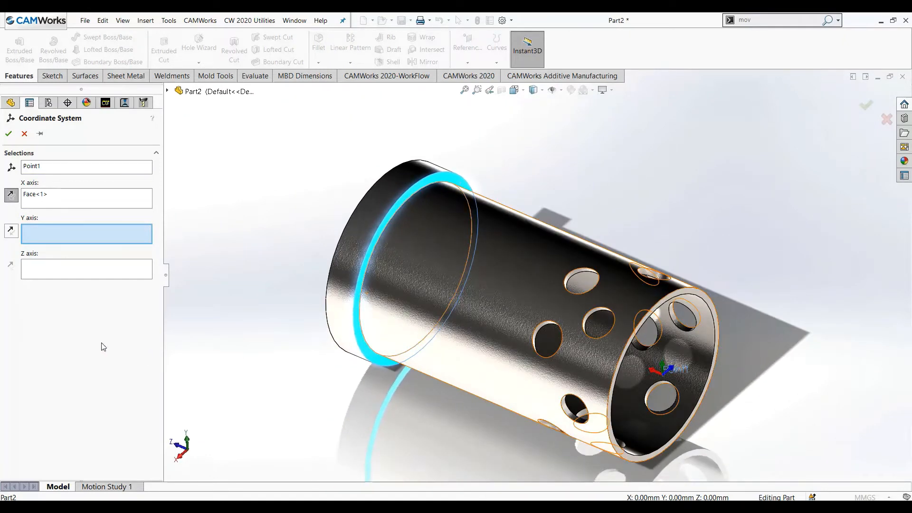
click(8, 134)
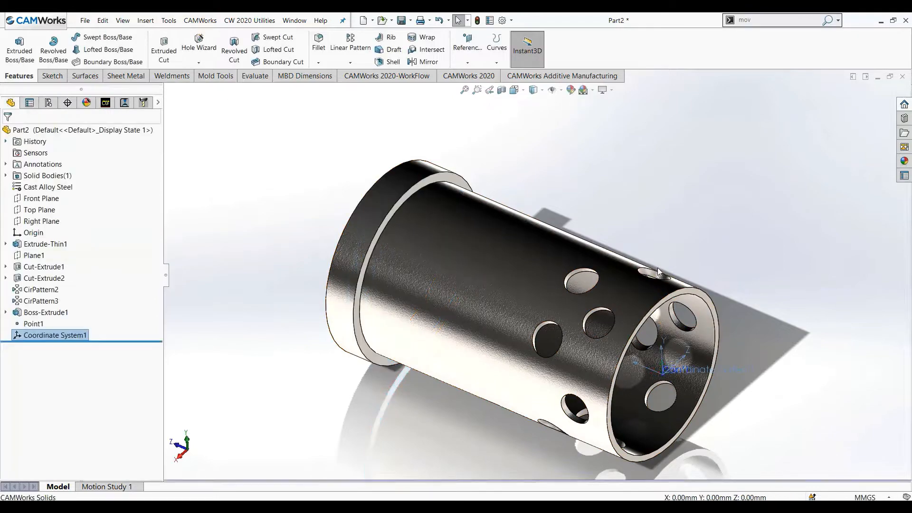
click(733, 257)
middle_drag(734, 257, 608, 330)
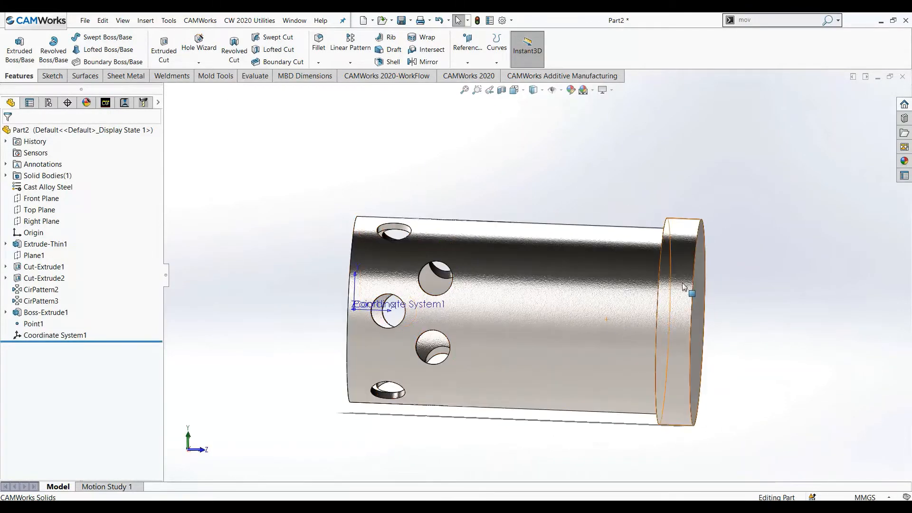
click(689, 288)
middle_drag(573, 304, 584, 306)
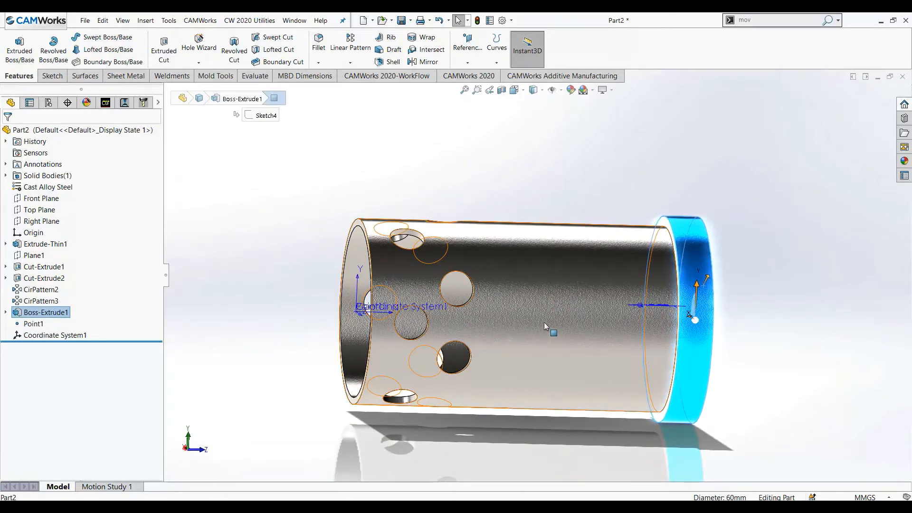
middle_drag(506, 284, 511, 300)
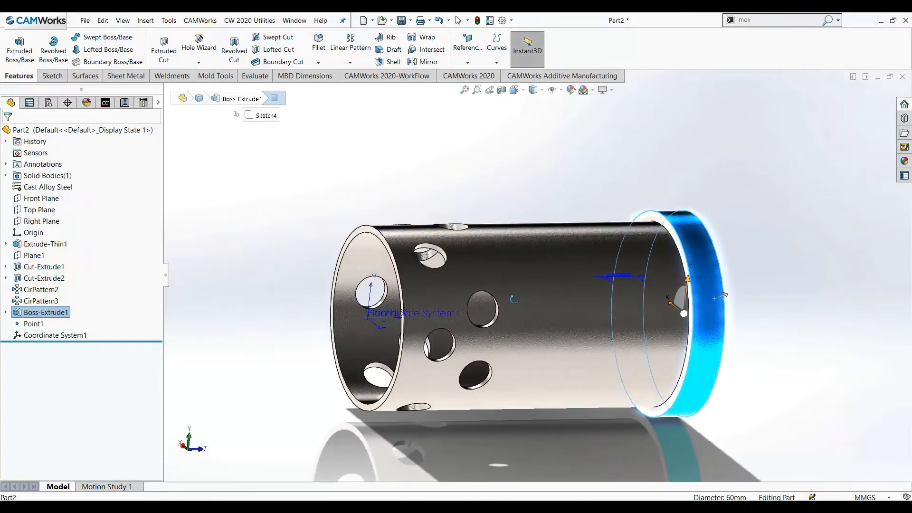
click(311, 204)
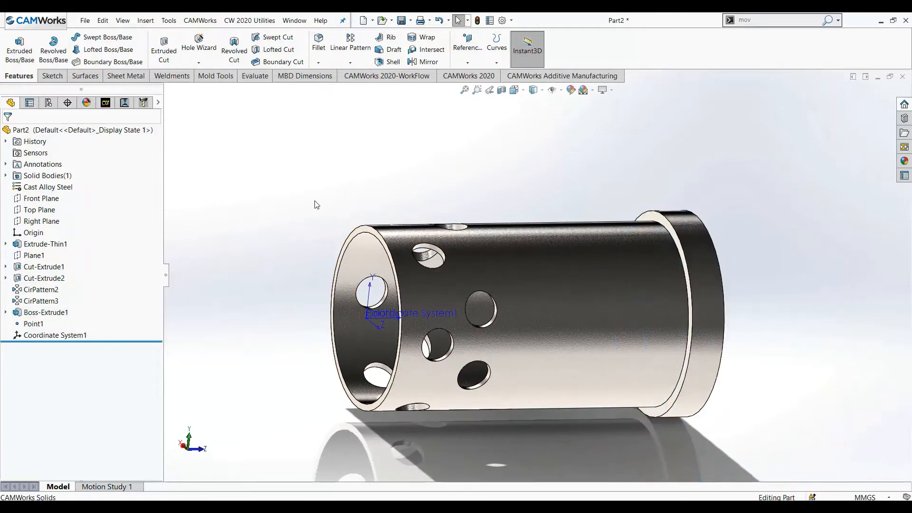
Set the active CAM machine to Mill 4 axis - Metric
click(105, 103)
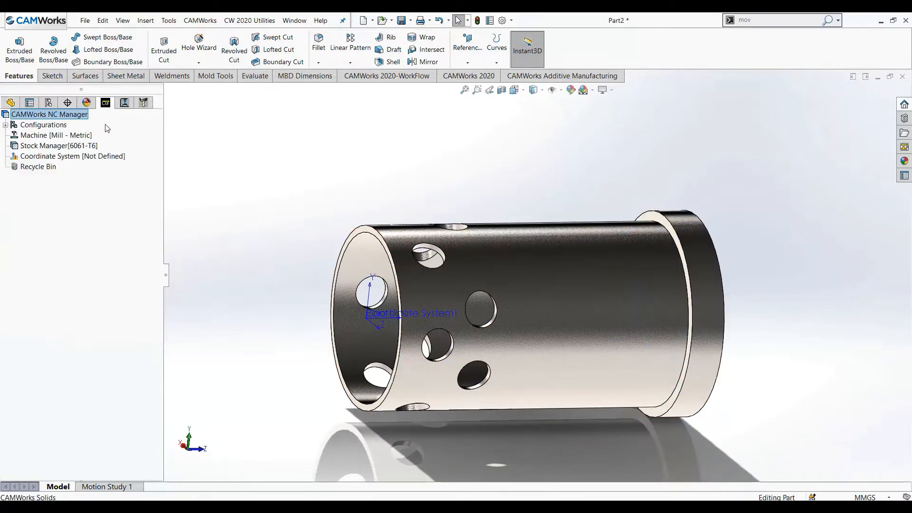
click(65, 136)
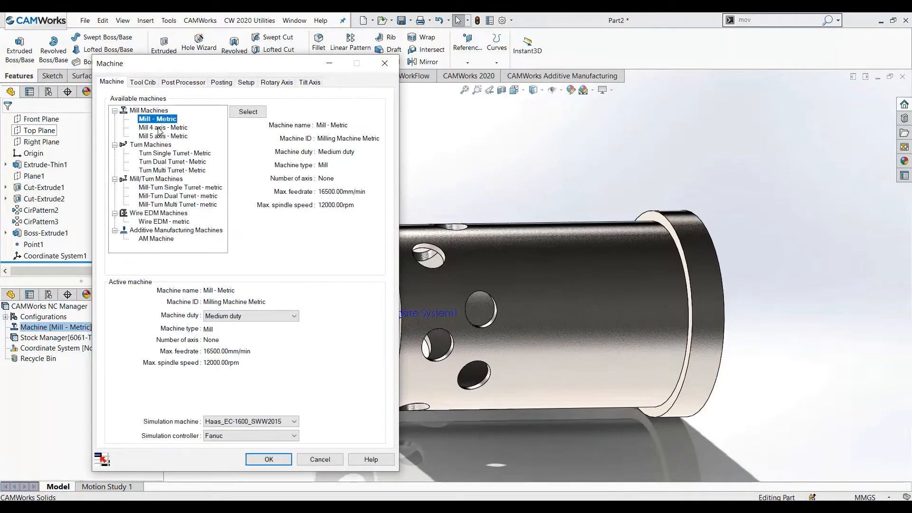
click(159, 127)
click(241, 113)
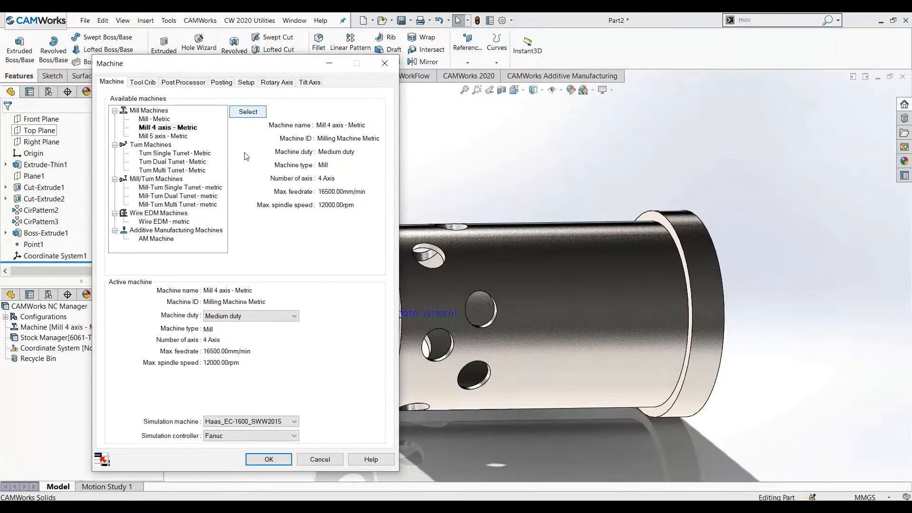
Define the machine's fixture coordinate system from the SOLIDWORKS coordinate system Coordinate System1, check the rotary axis settings and accept the machine setup
click(246, 82)
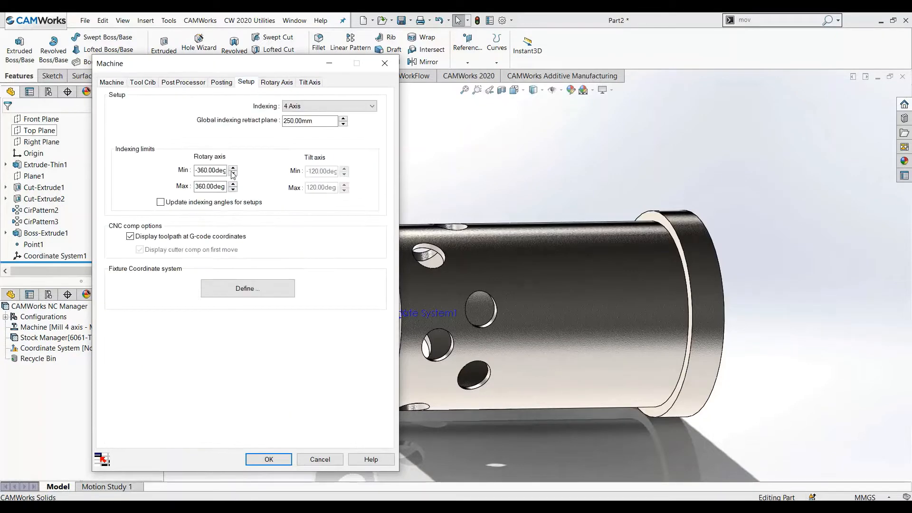
click(256, 292)
click(105, 192)
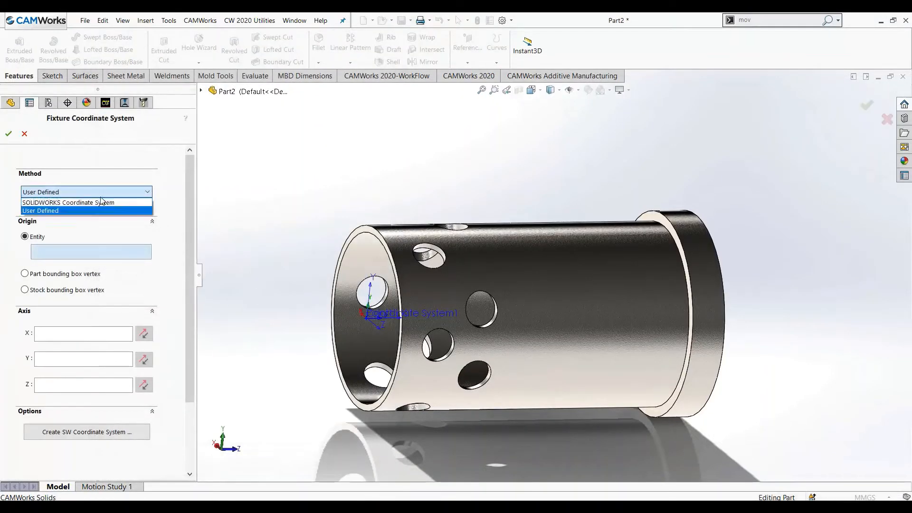
click(71, 206)
click(75, 293)
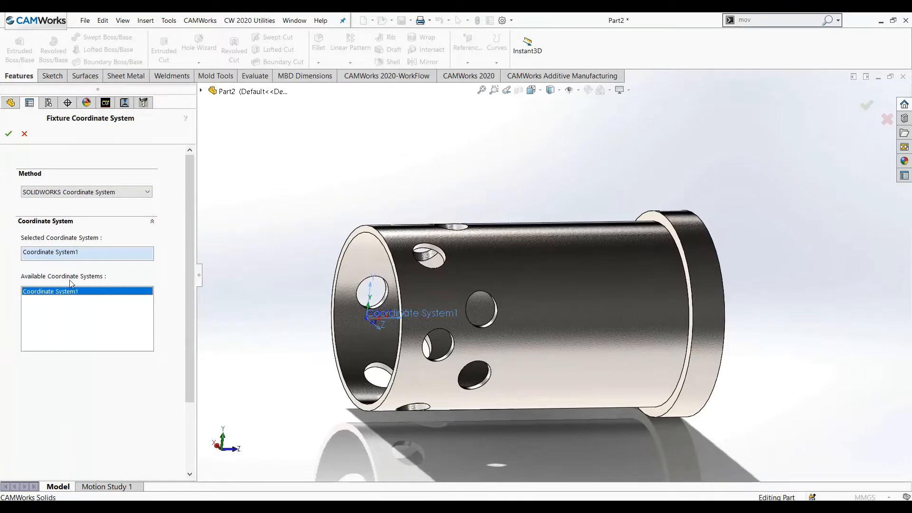
click(8, 133)
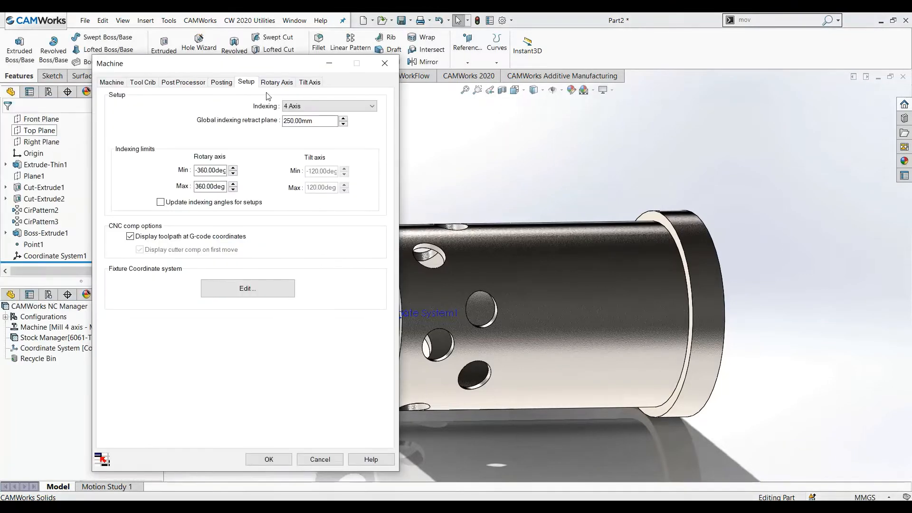
click(276, 83)
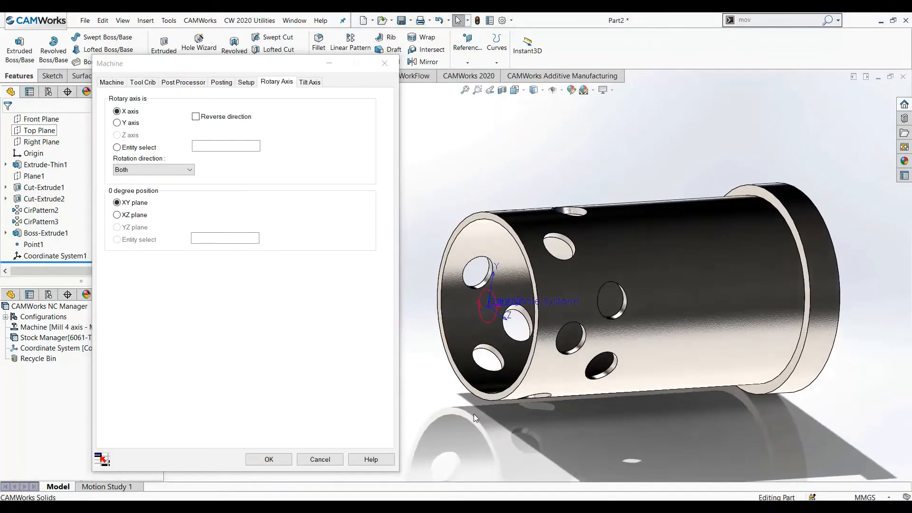
click(268, 459)
Define the stock as an extrusion of the collar's Sketch4, ending at the annular face on the tube's open end
double_click(93, 146)
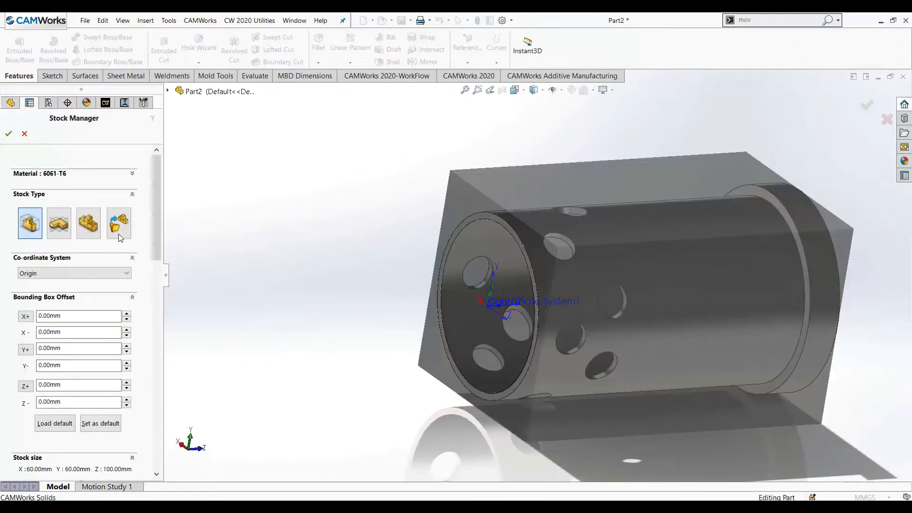
click(62, 223)
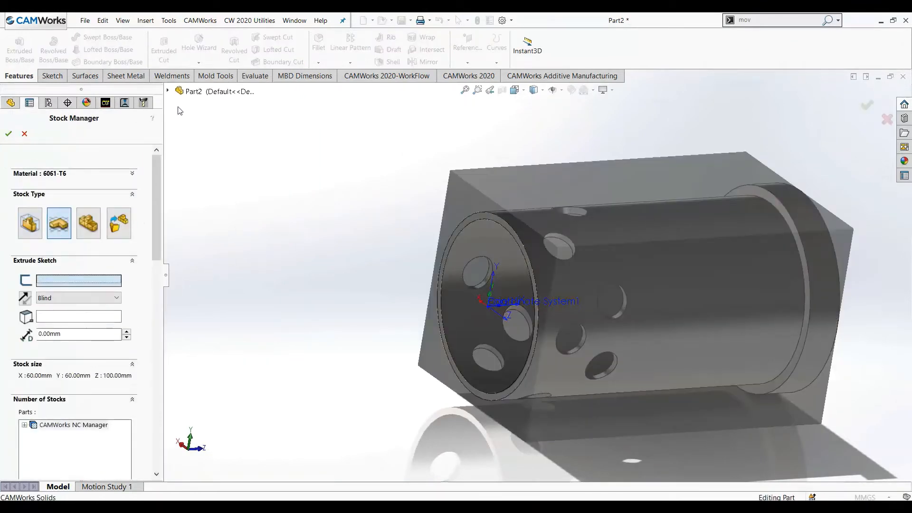
click(169, 91)
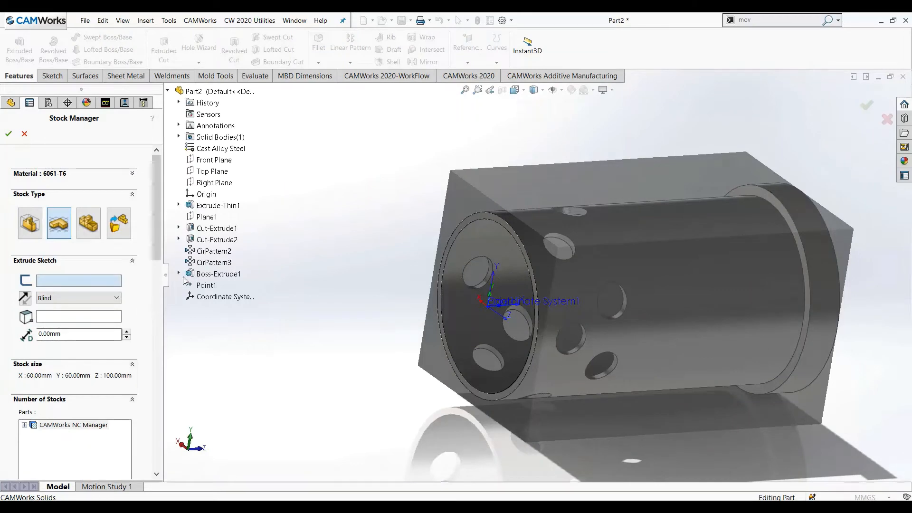
click(179, 274)
click(202, 285)
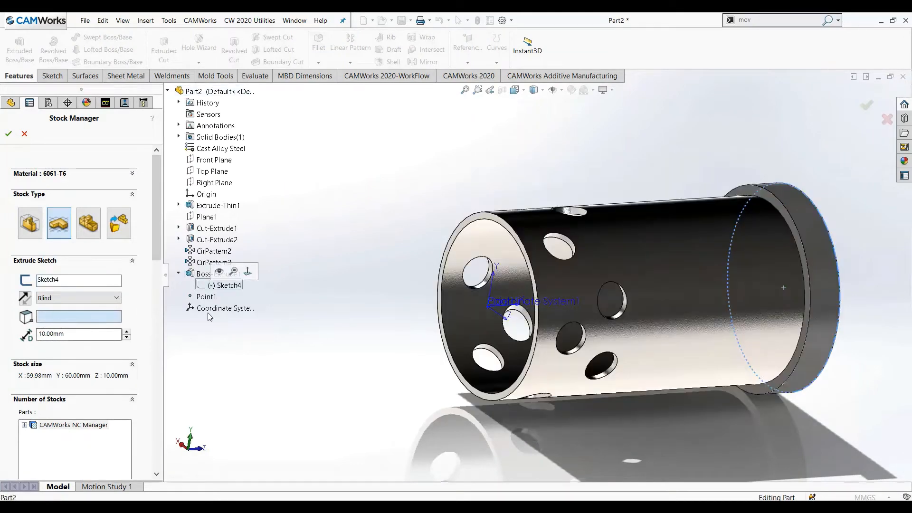
click(489, 215)
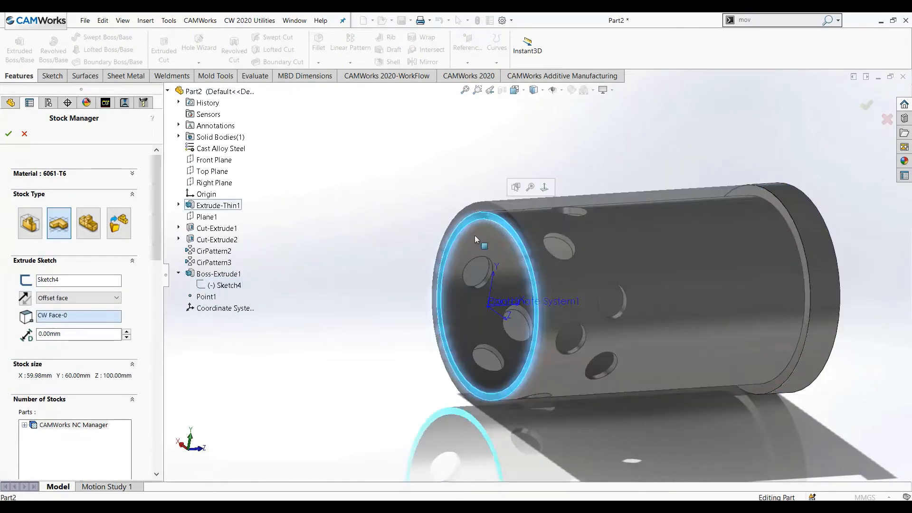
click(8, 133)
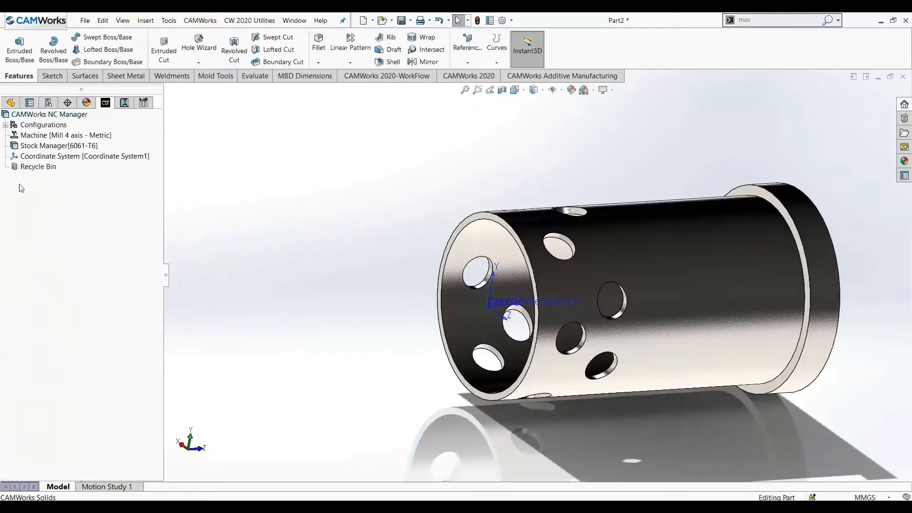
Create a mill setup that uses Plane1 as its direction entity
key(ctrl+3)
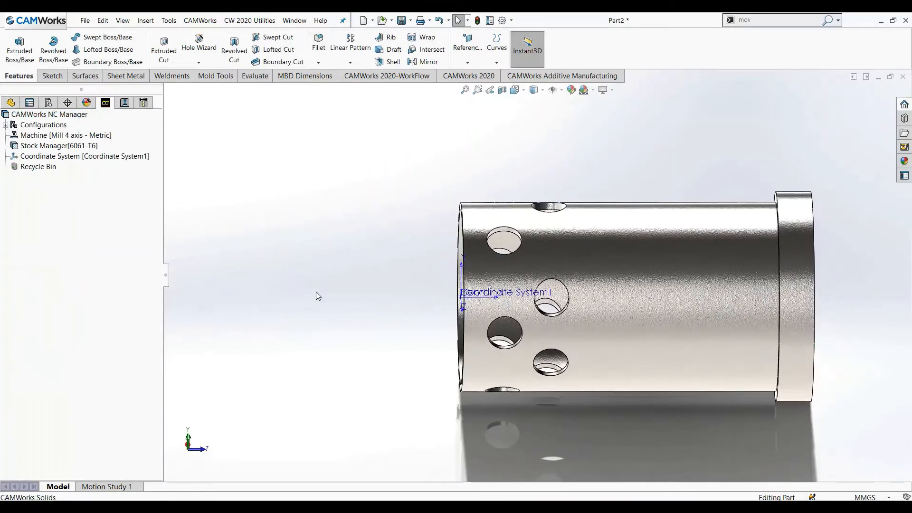
click(11, 102)
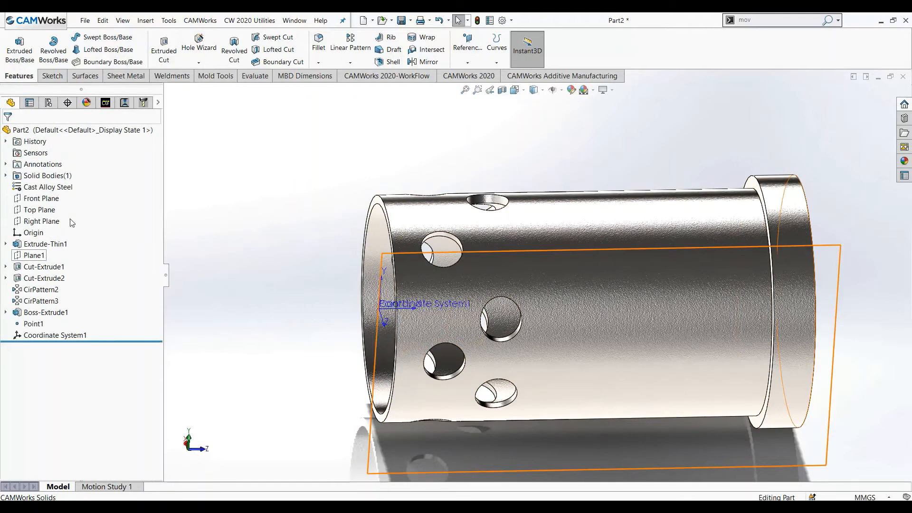
click(33, 255)
click(106, 102)
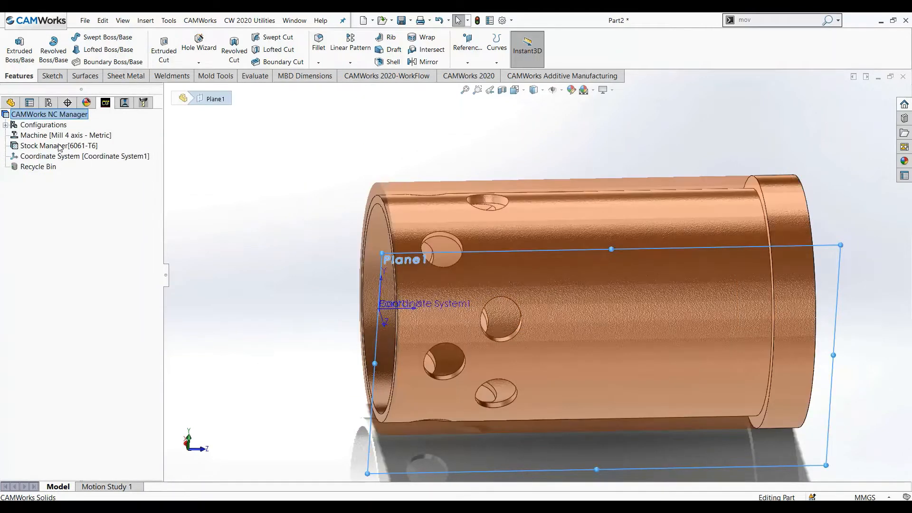
right_click(60, 146)
click(72, 164)
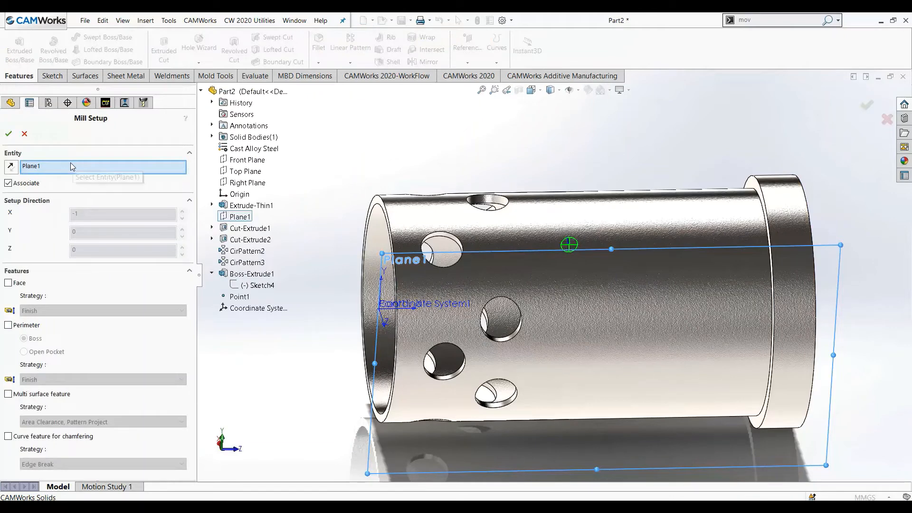
click(7, 135)
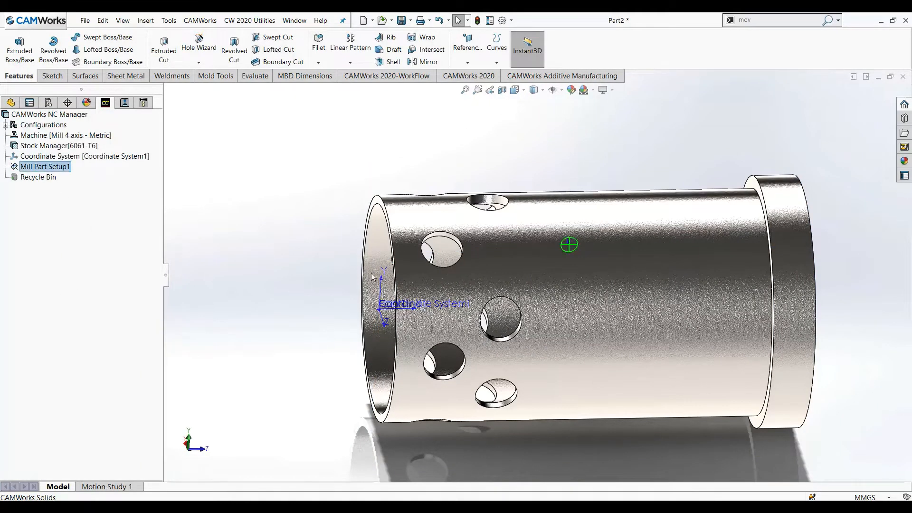
middle_drag(375, 294, 535, 379)
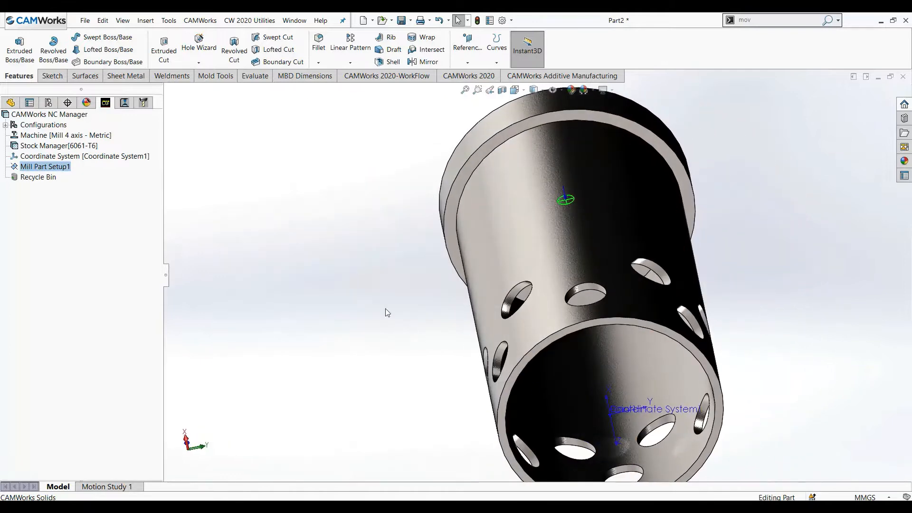
right_click(58, 168)
click(92, 241)
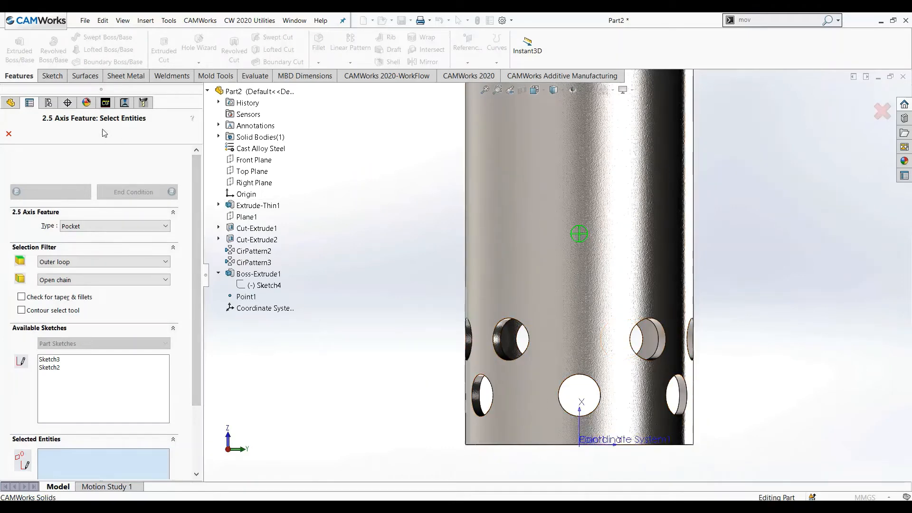
click(9, 134)
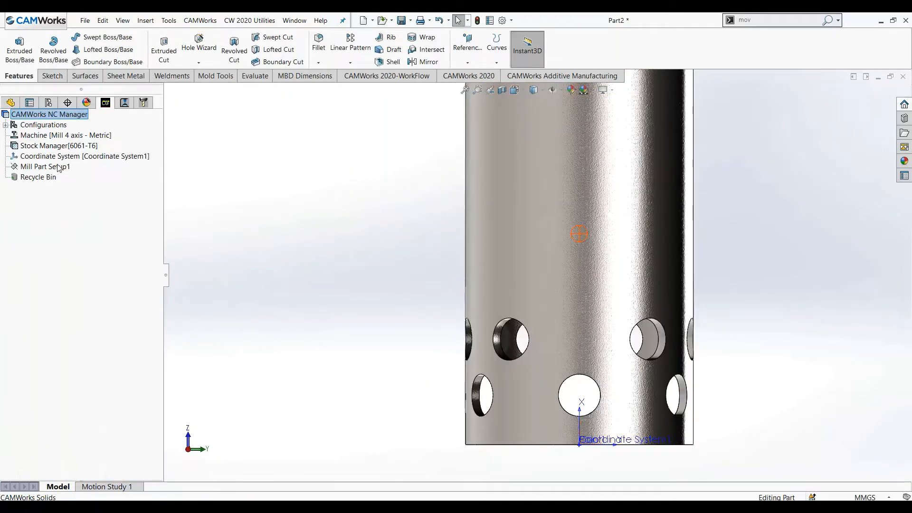
Delete Mill Part Setup1 together with its dependent items
right_click(56, 168)
click(83, 328)
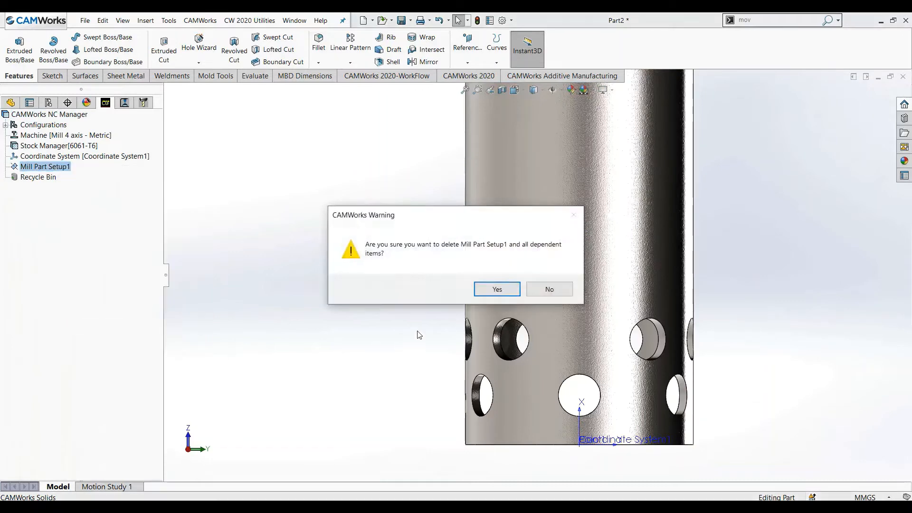
click(480, 289)
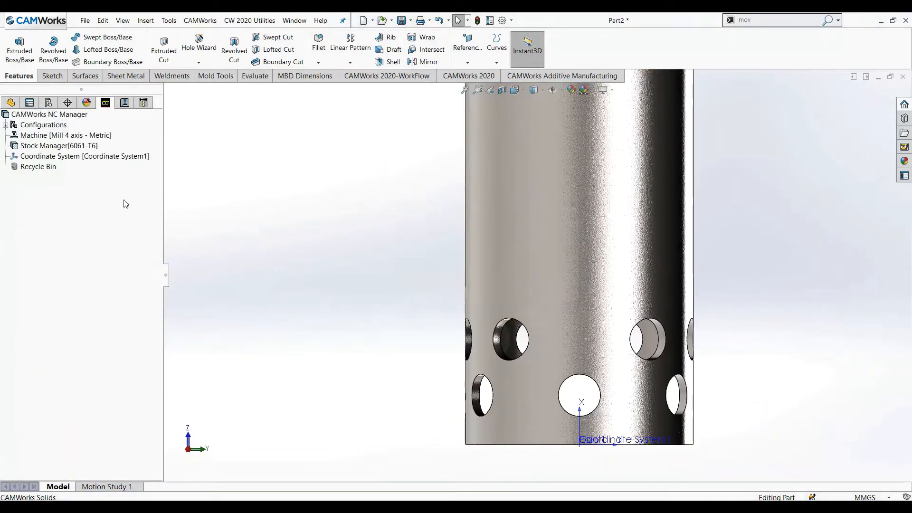
Create a new mill part setup with Plane1 as its entity and reverse its direction
click(11, 102)
click(34, 257)
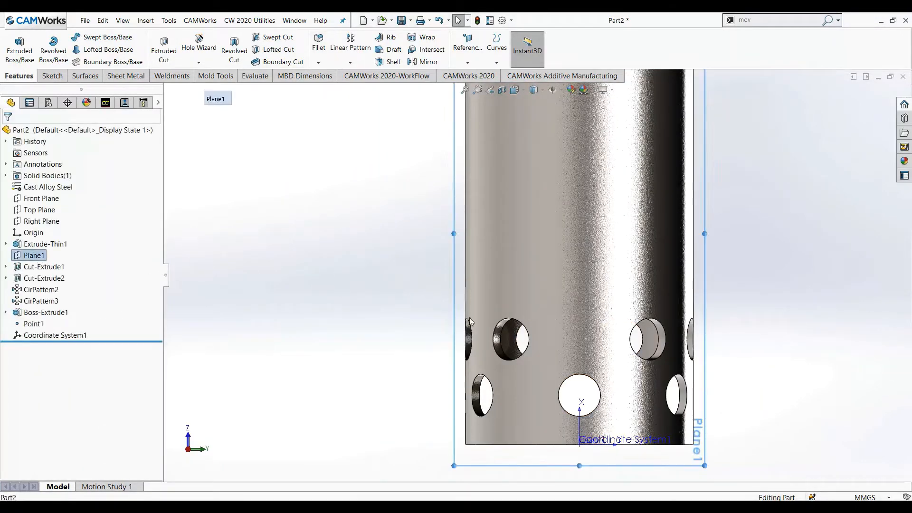
scroll(679, 331, up, 3)
key(ctrl+8)
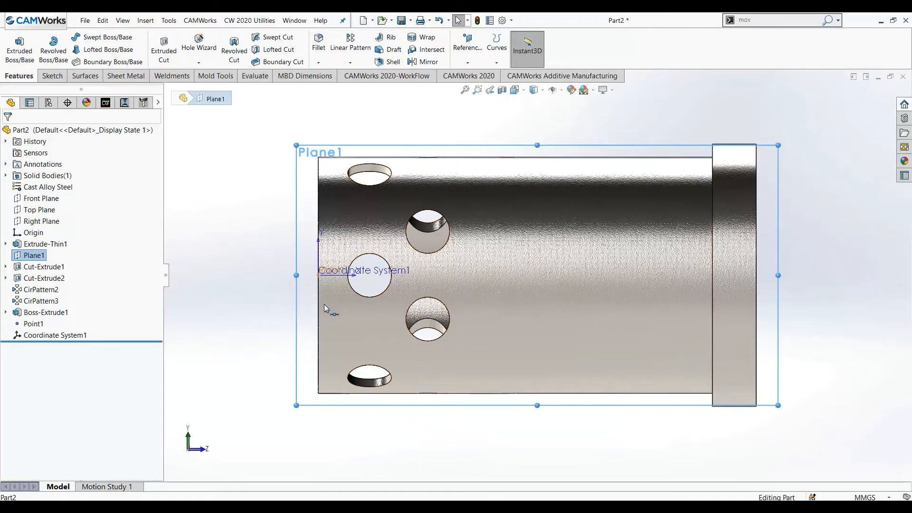
click(106, 103)
right_click(43, 148)
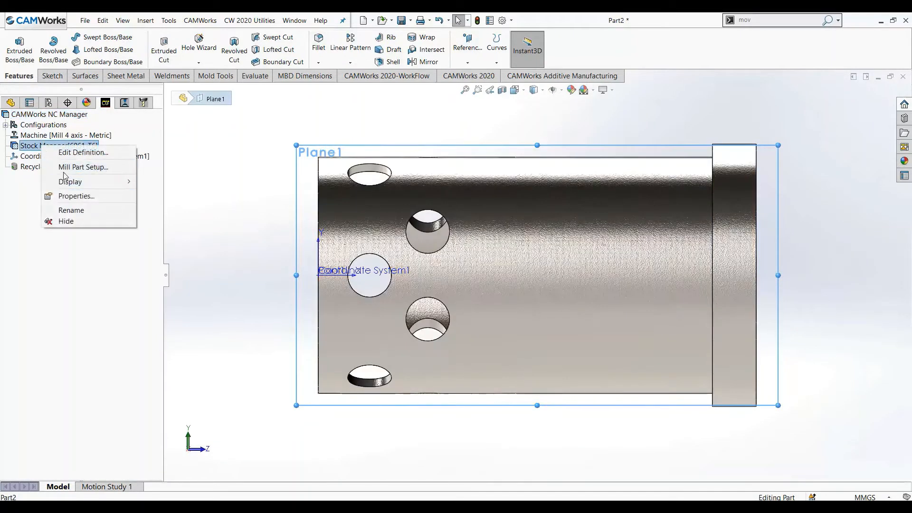
click(71, 166)
middle_drag(258, 297, 288, 277)
click(8, 170)
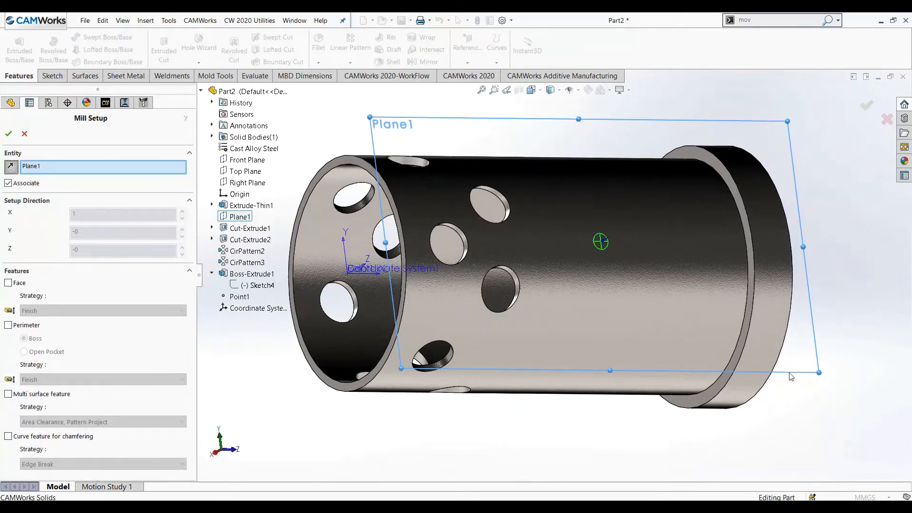
middle_drag(791, 375, 792, 263)
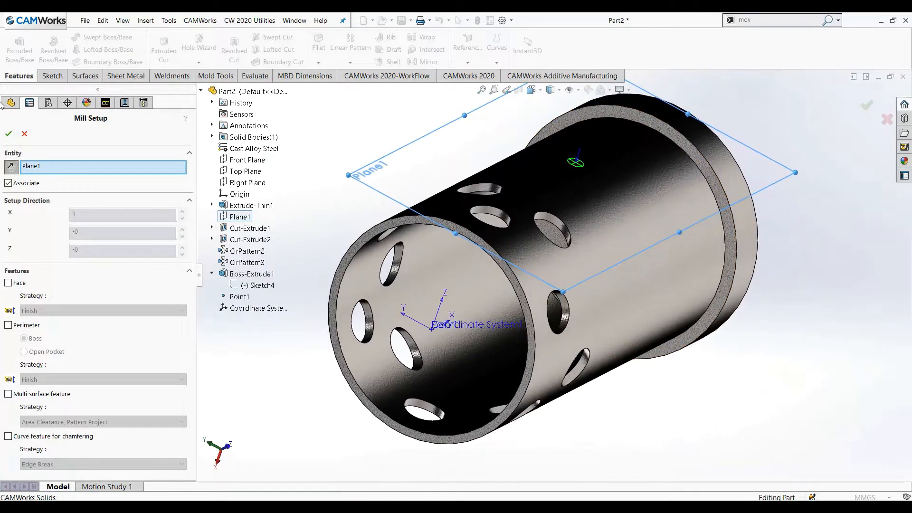
click(9, 134)
Create a 2.5 axis pocket feature from Sketch2 in the mill part setup, with a blind end condition of 10 mm
right_click(26, 167)
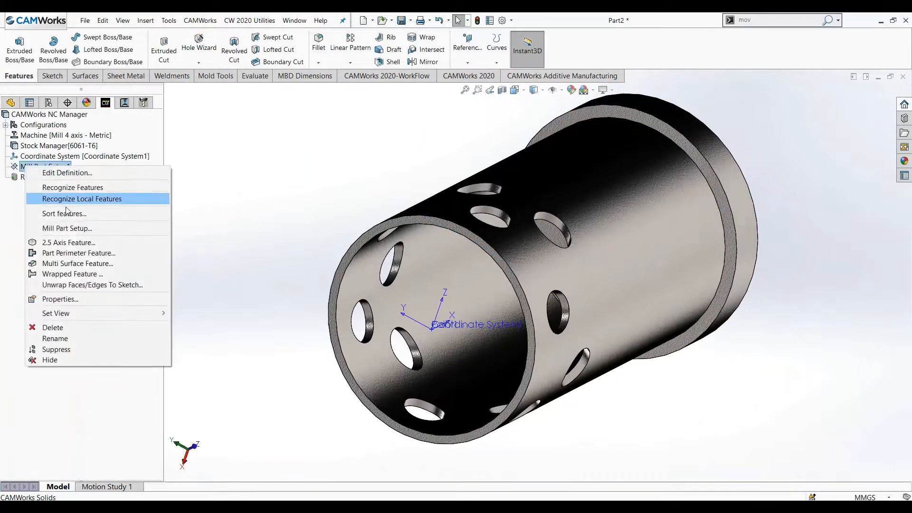
click(69, 243)
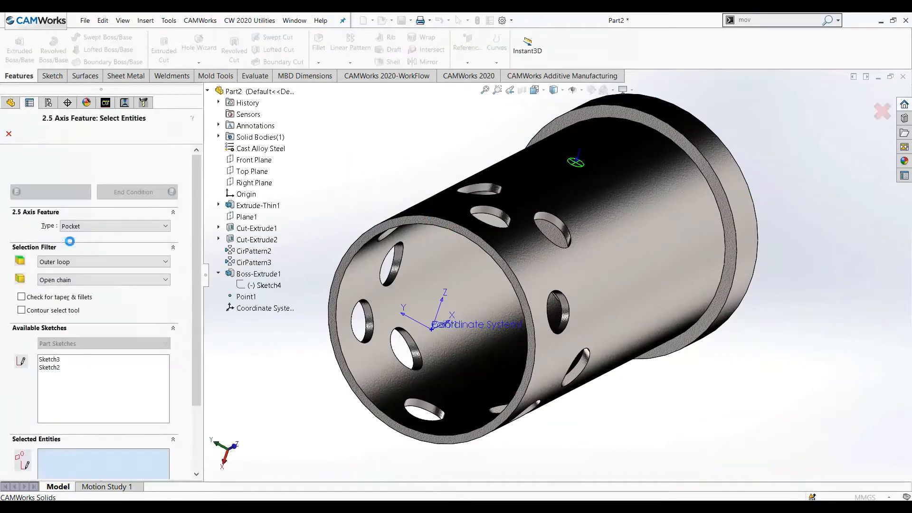
click(59, 369)
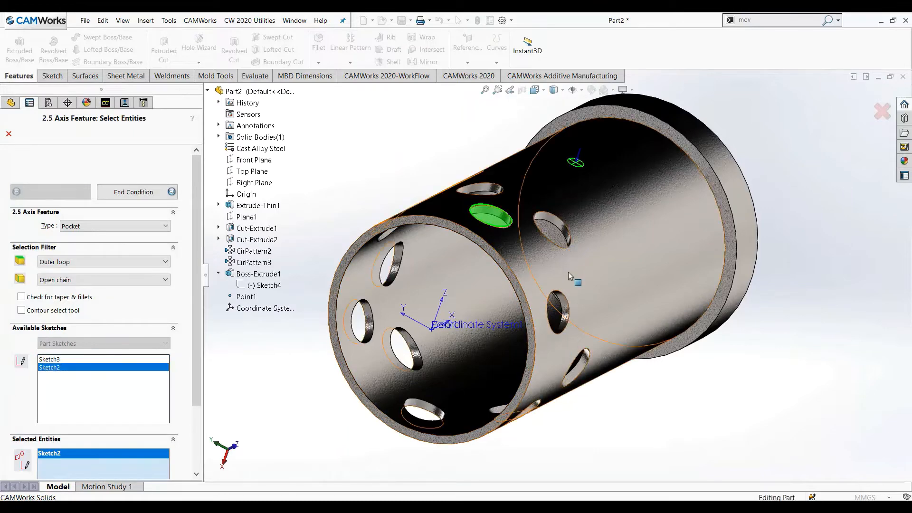
click(51, 368)
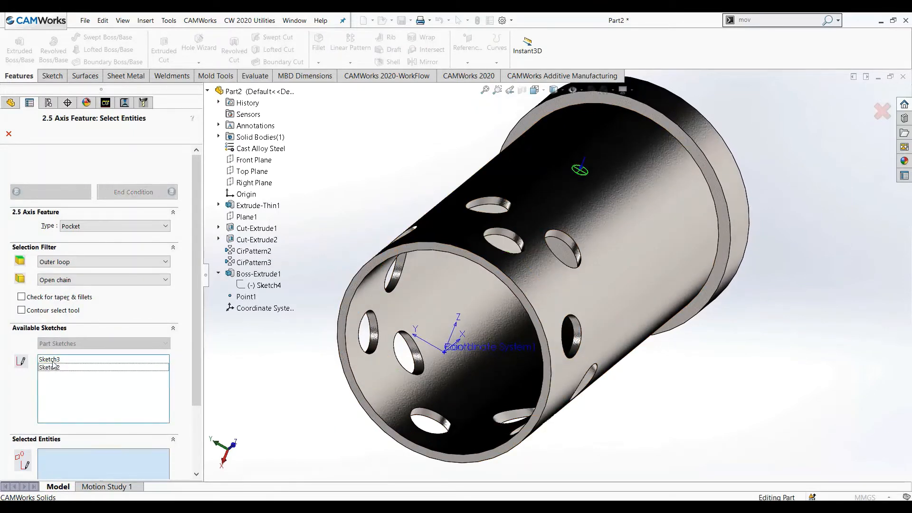
click(55, 360)
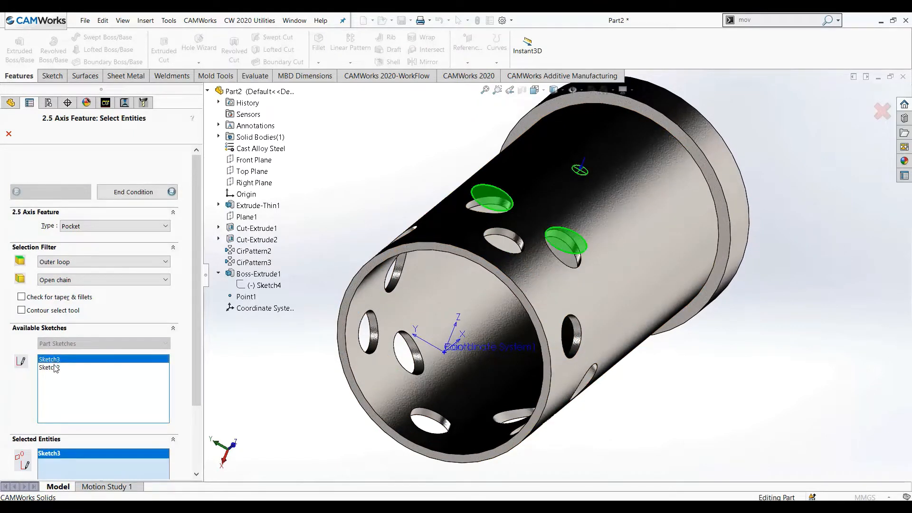
click(56, 368)
click(58, 362)
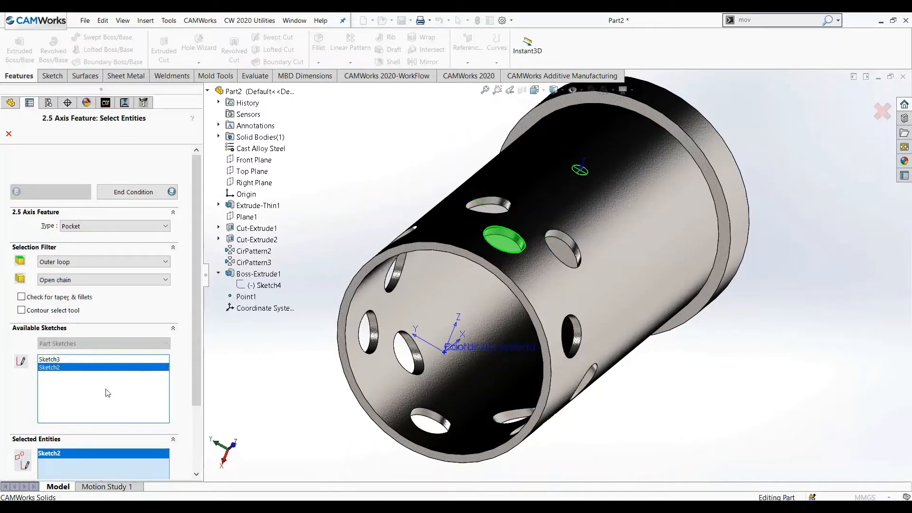
click(142, 193)
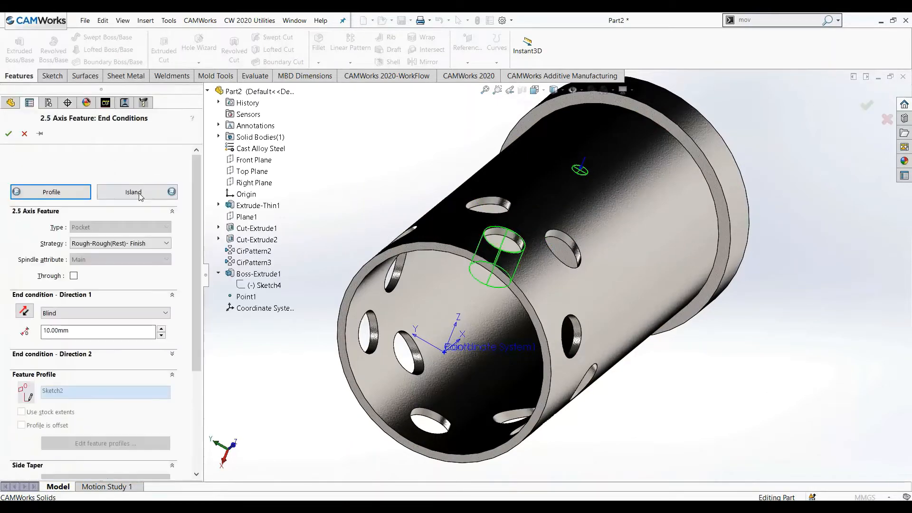
middle_drag(420, 231, 412, 216)
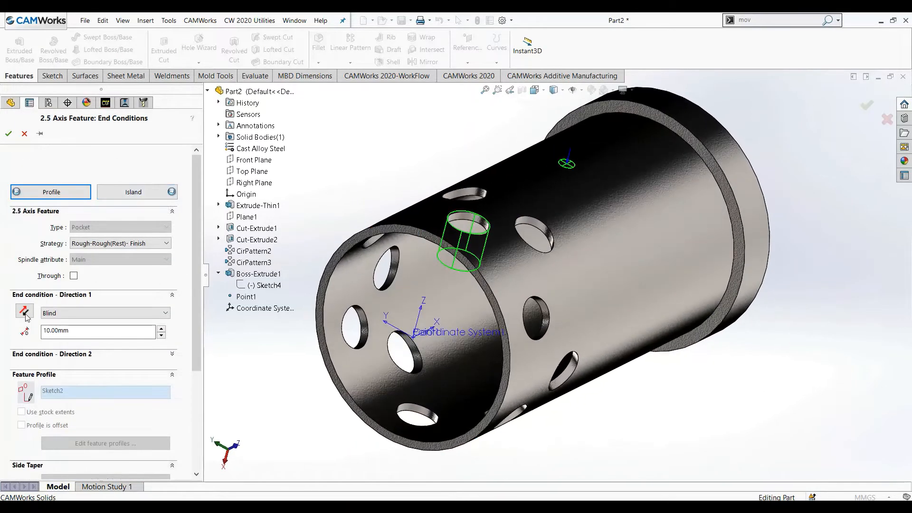
click(8, 134)
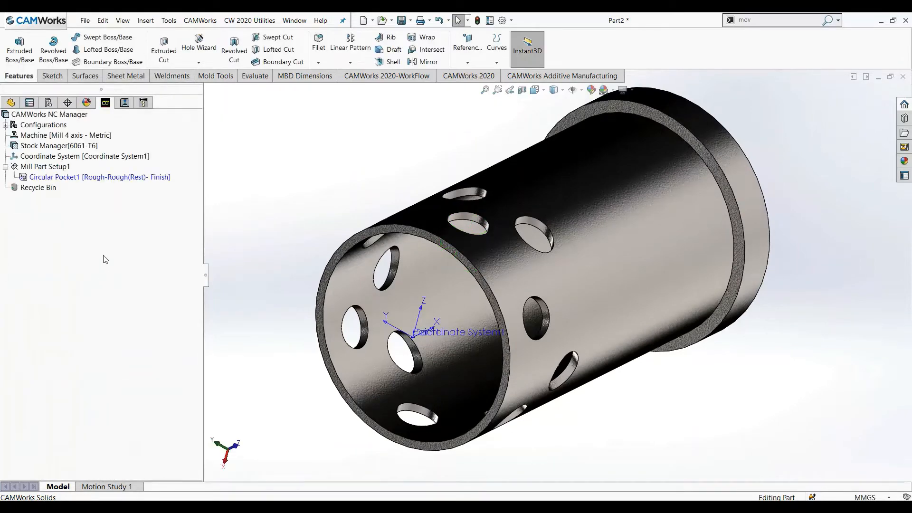
Delete the circular pocket feature and remove it from the recycle bin as well
right_click(86, 177)
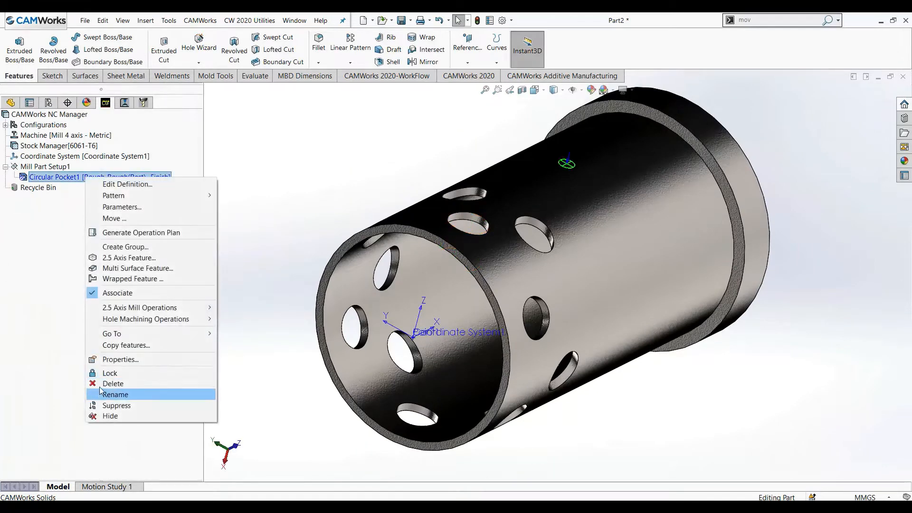
click(105, 386)
click(475, 291)
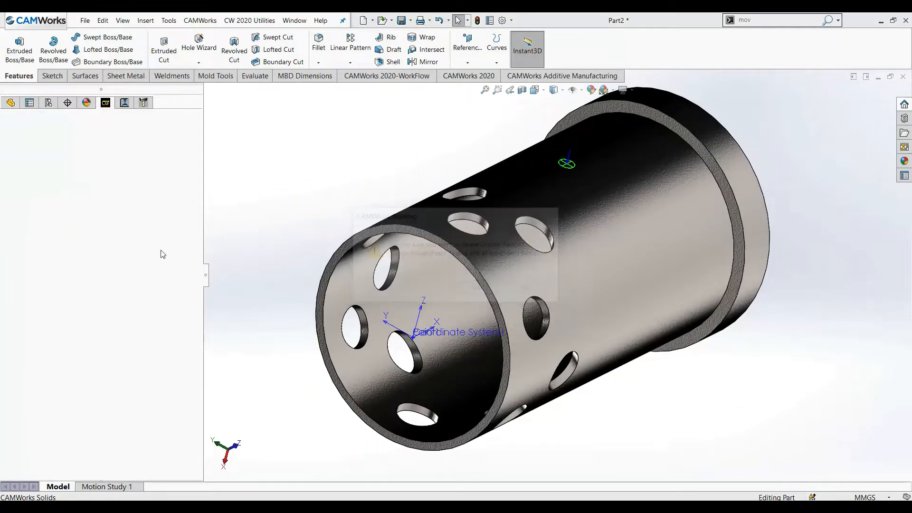
right_click(43, 189)
click(72, 204)
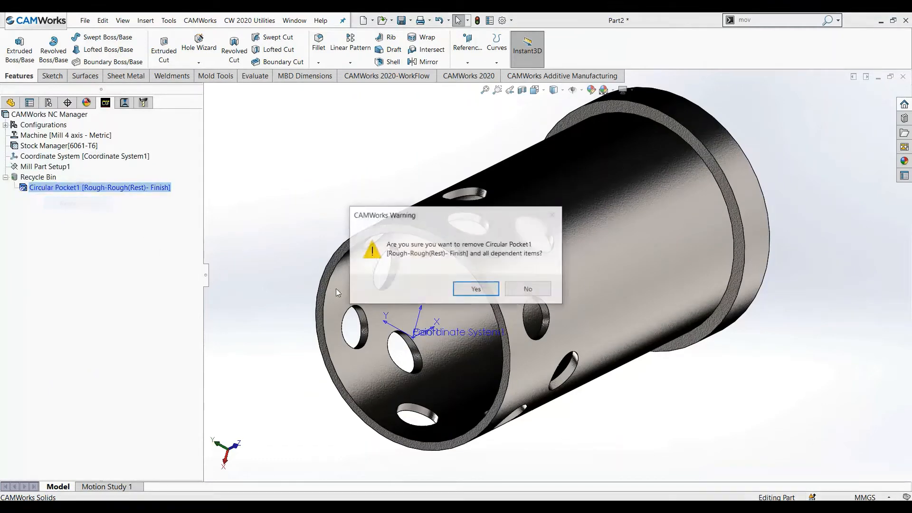
click(470, 287)
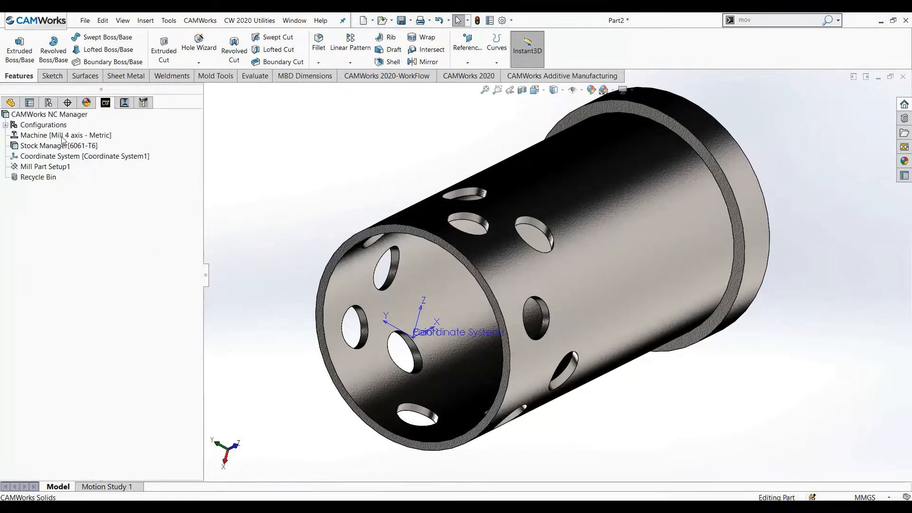
Create a 2.5 axis hole feature from Sketch2 with the Drill strategy and a blind depth of 10 mm
right_click(41, 165)
click(68, 240)
click(95, 226)
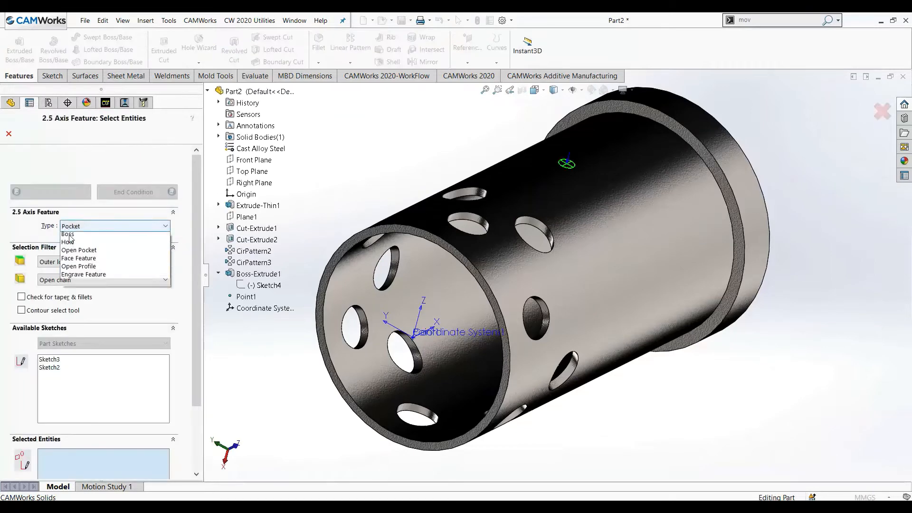
click(81, 267)
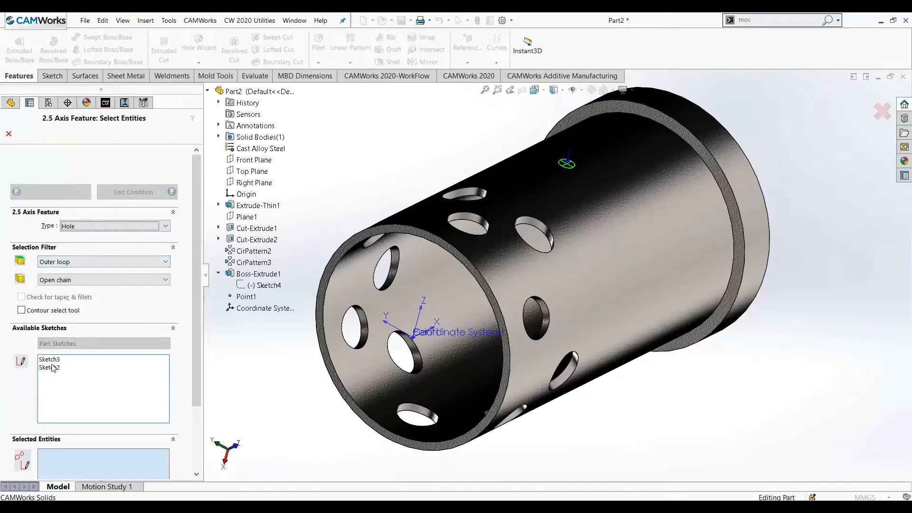
click(49, 369)
click(125, 195)
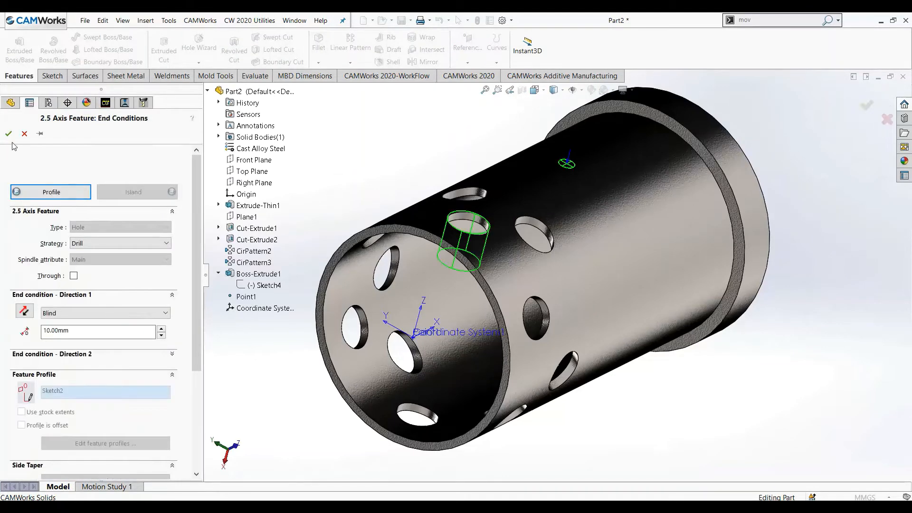
click(7, 135)
Generate the operation plan and toolpaths for the Sketch2 hole, and check its center drill and drill toolpaths
right_click(60, 180)
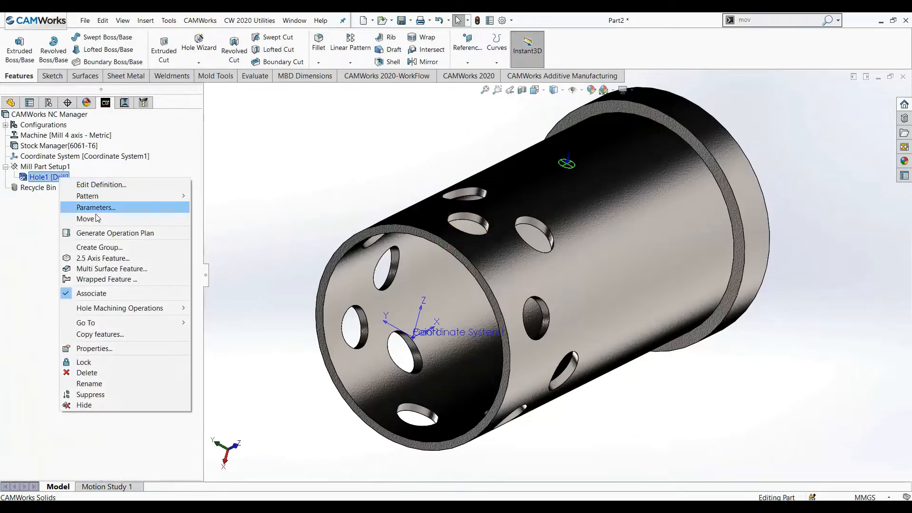
click(101, 232)
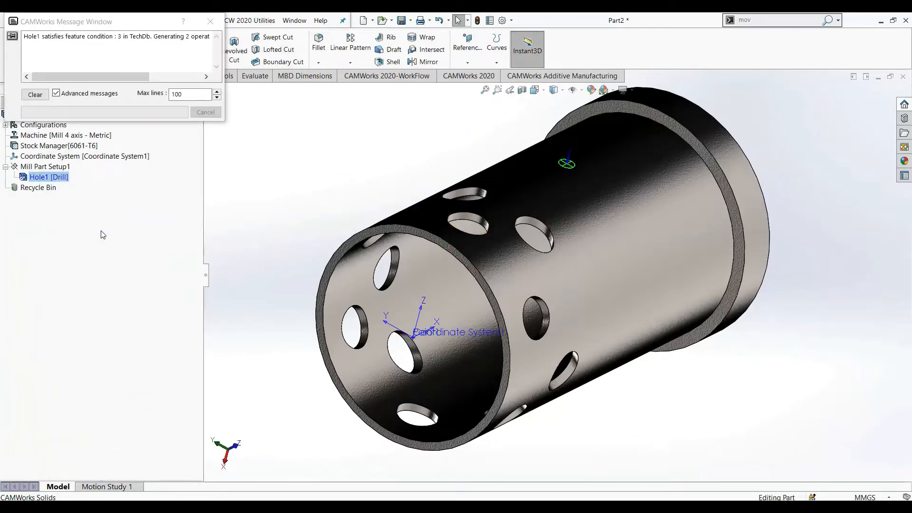
click(66, 167)
click(76, 147)
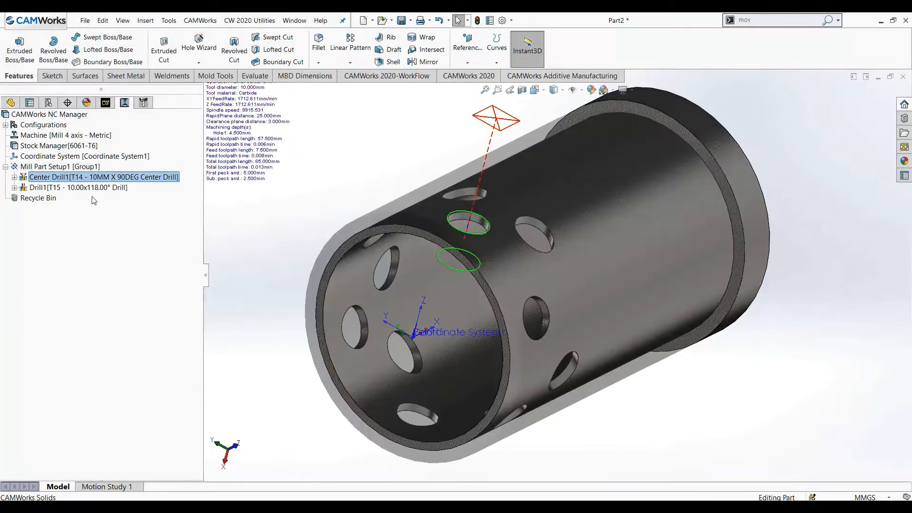
click(99, 188)
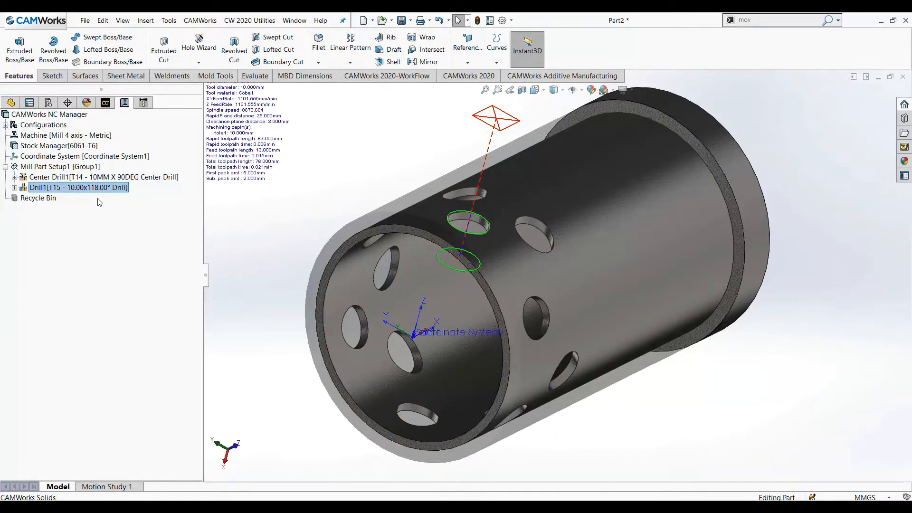
Create a 2.5 axis hole feature from the two circles of Sketch3 with the Drill strategy and a blind depth of 10 mm
click(105, 104)
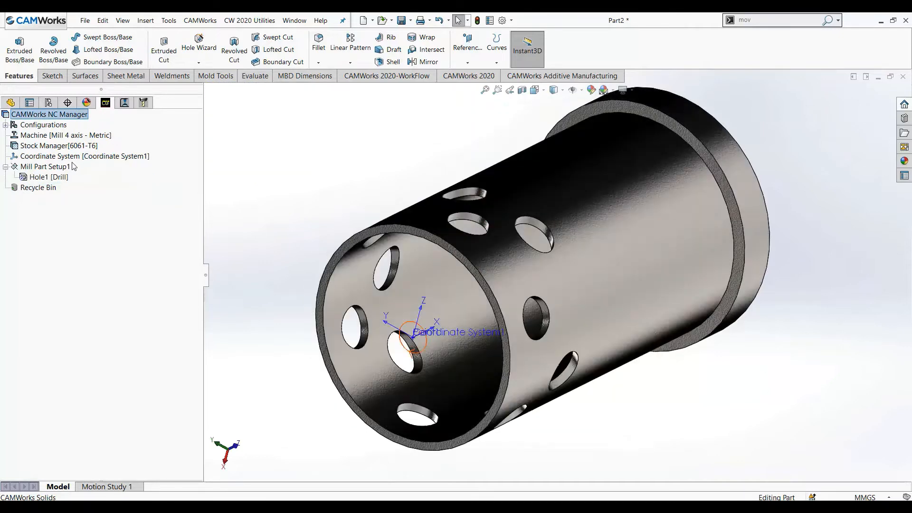
right_click(47, 169)
click(92, 264)
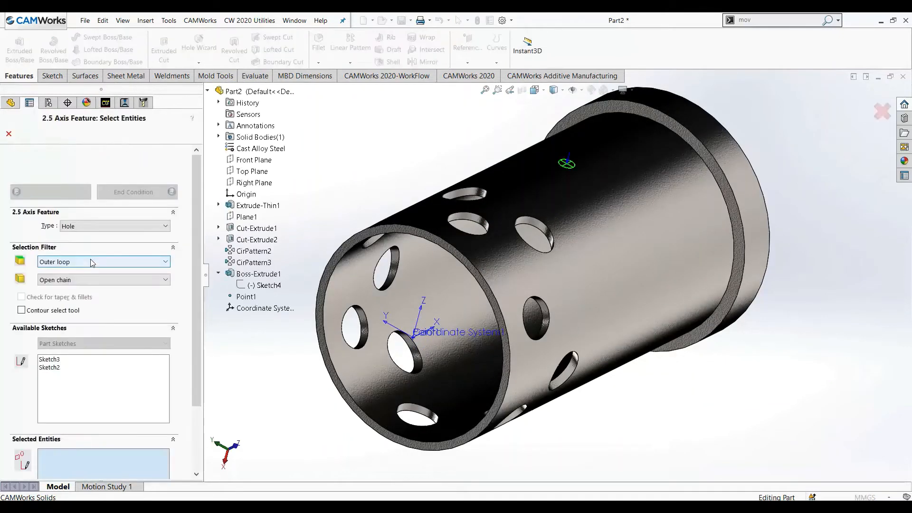
click(49, 360)
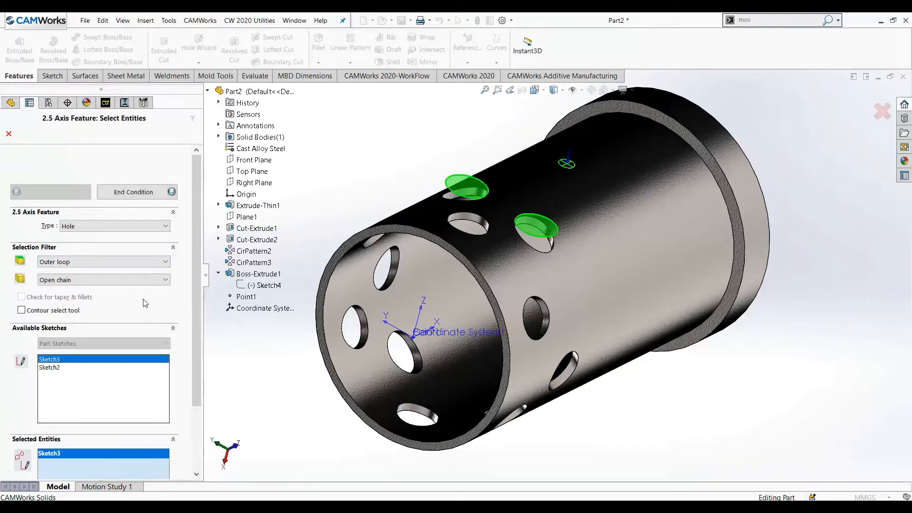
click(130, 194)
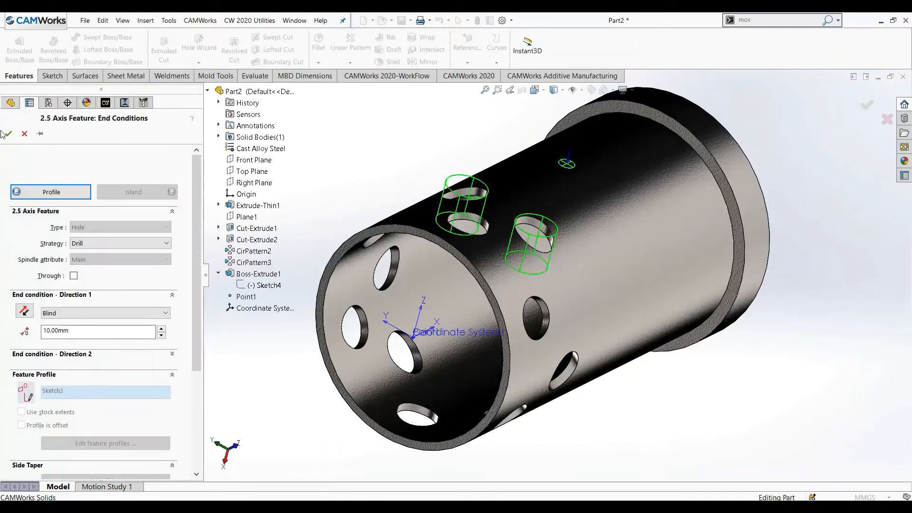
click(4, 133)
Generate the operation plan for the Sketch3 hole group and the toolpaths of the whole mill part setup, and check the second center drill toolpath
right_click(68, 190)
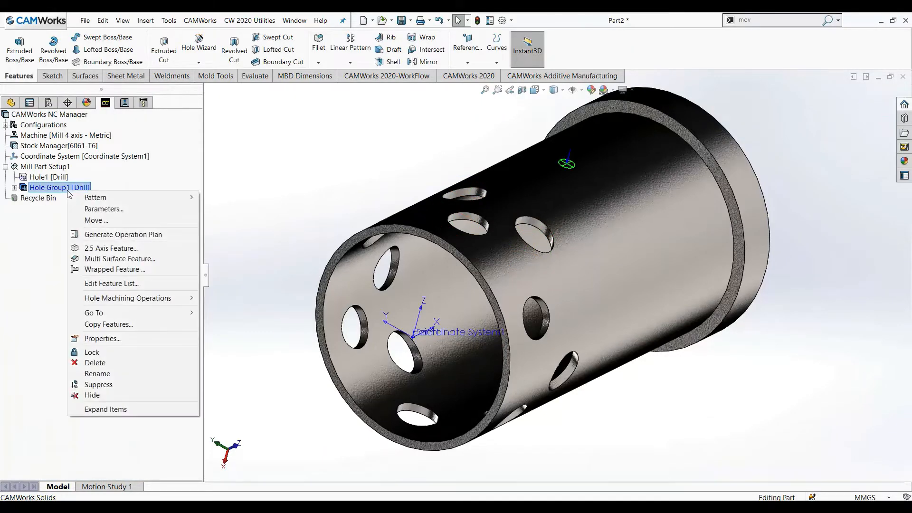
click(109, 234)
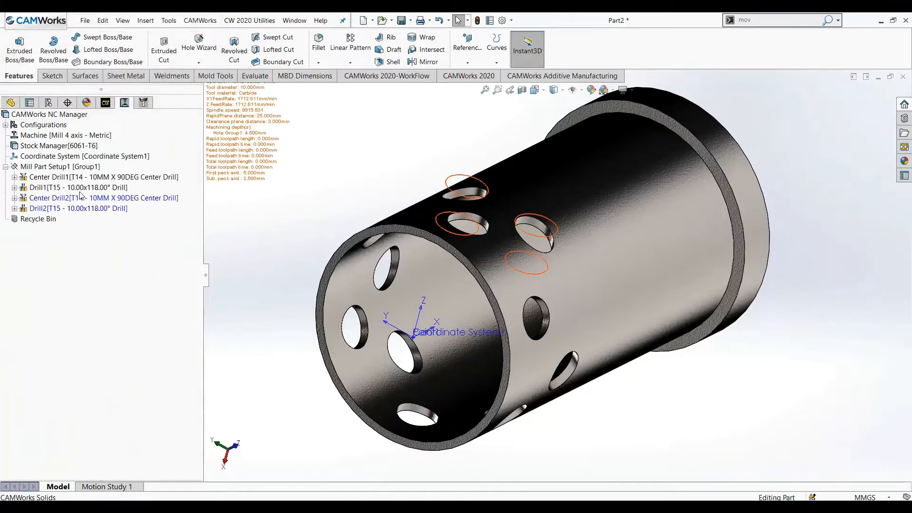
right_click(76, 167)
click(95, 189)
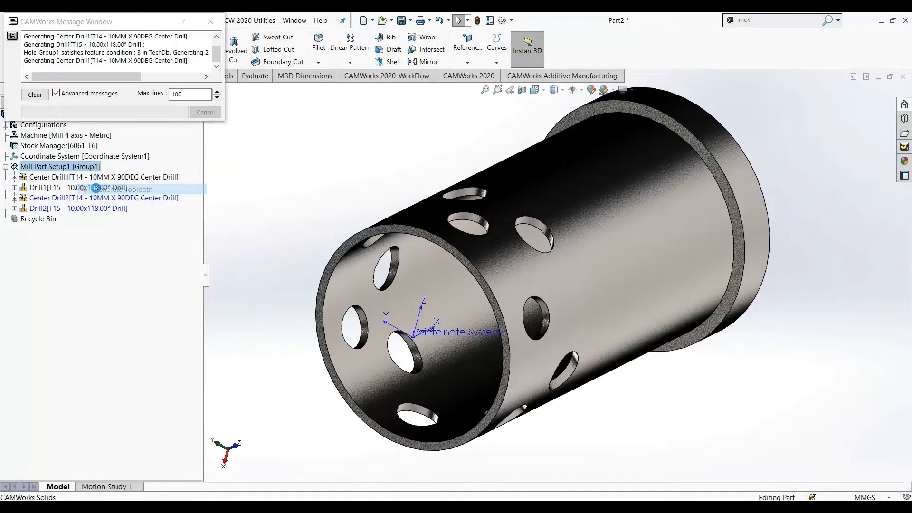
click(95, 198)
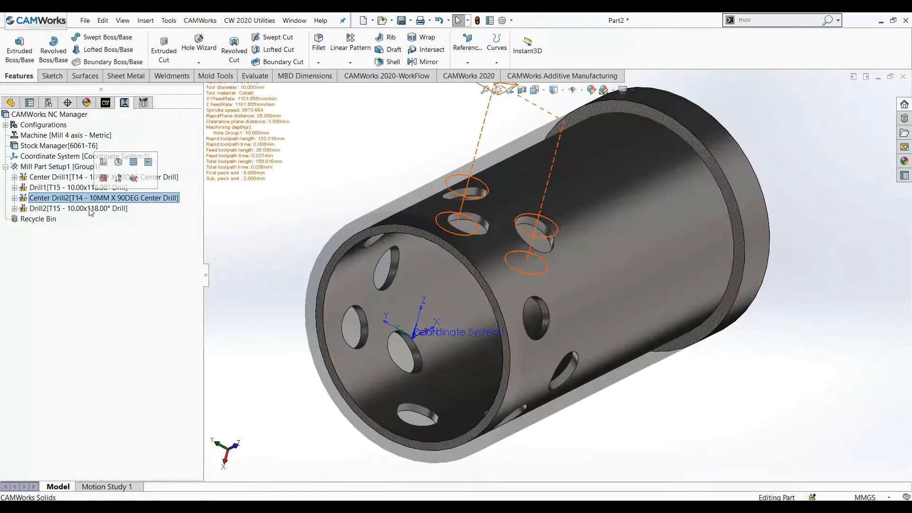
Examine the Drill2 toolpath on the hole group and the Drill1 toolpath on the single hole
click(90, 208)
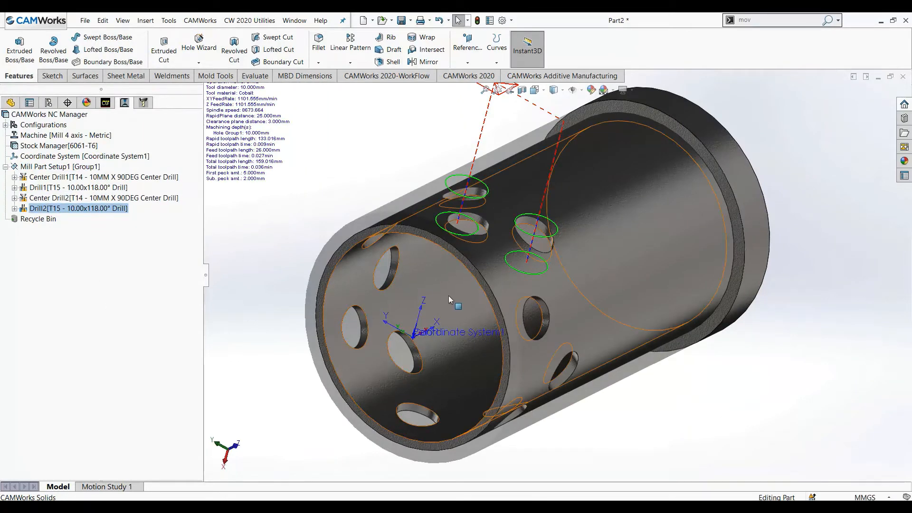
middle_drag(448, 296, 441, 314)
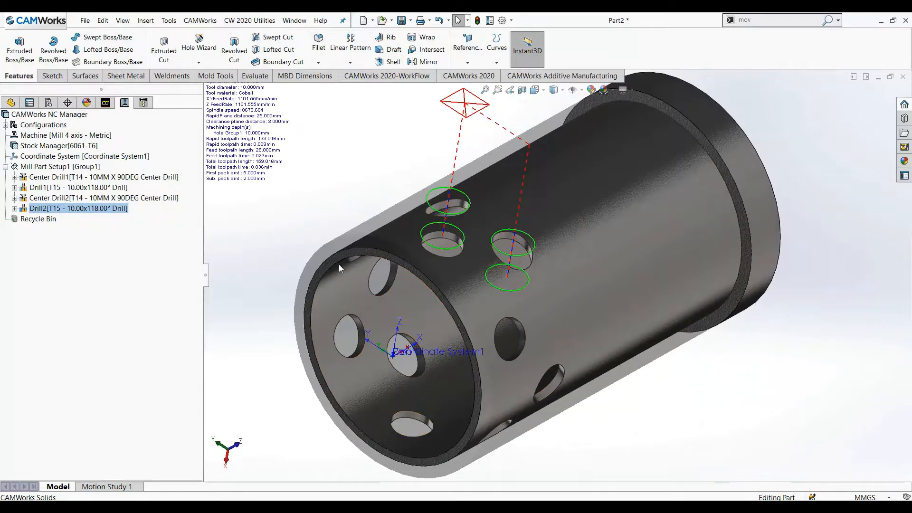
click(99, 189)
mouse_move(508, 296)
middle_down()
mouse_move(508, 374)
mouse_move(583, 433)
mouse_move(590, 418)
mouse_move(535, 371)
mouse_move(504, 328)
mouse_move(500, 289)
middle_up()
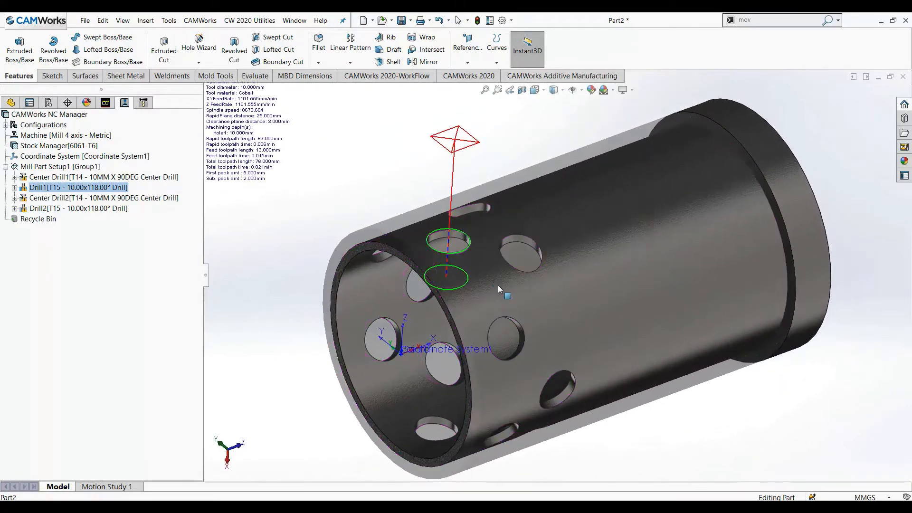
scroll(488, 367, down, 1)
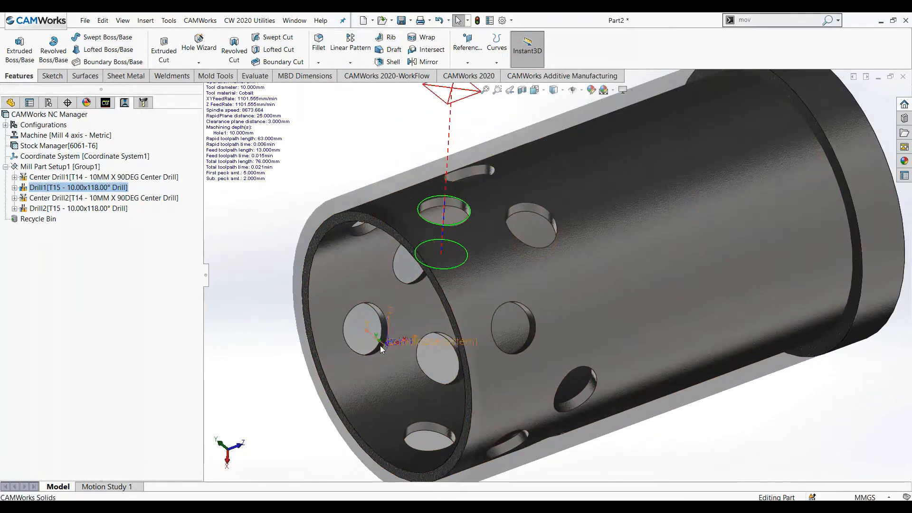
scroll(381, 343, up, 2)
scroll(494, 281, down, 2)
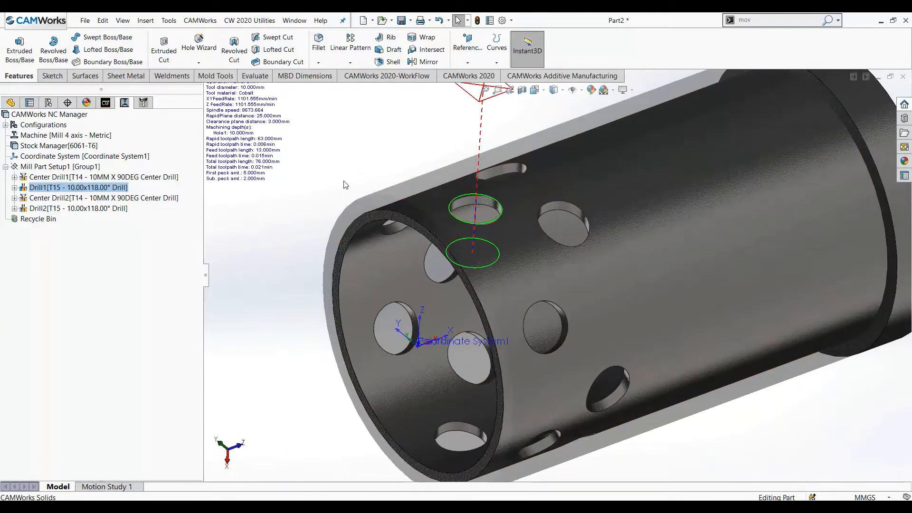
Start a circular pattern of the Hole1 drill feature around the circular edge at the tube's open end
click(106, 103)
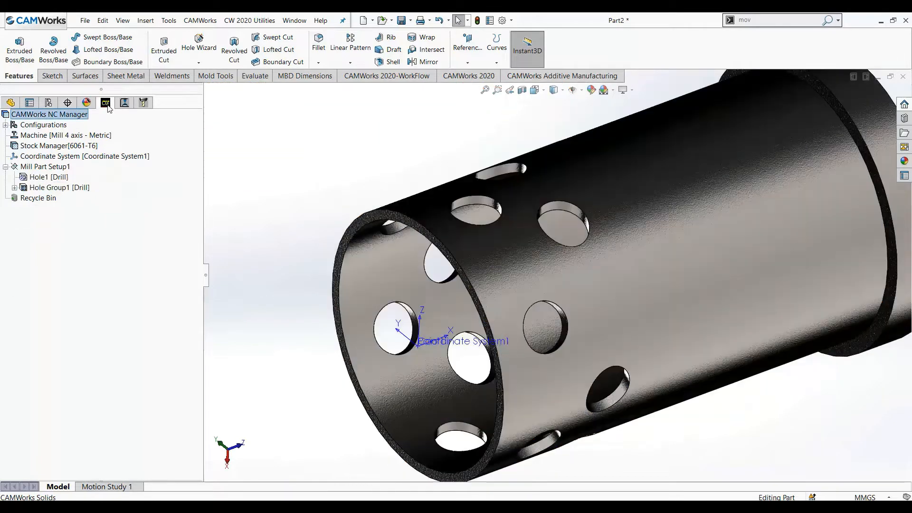
right_click(57, 177)
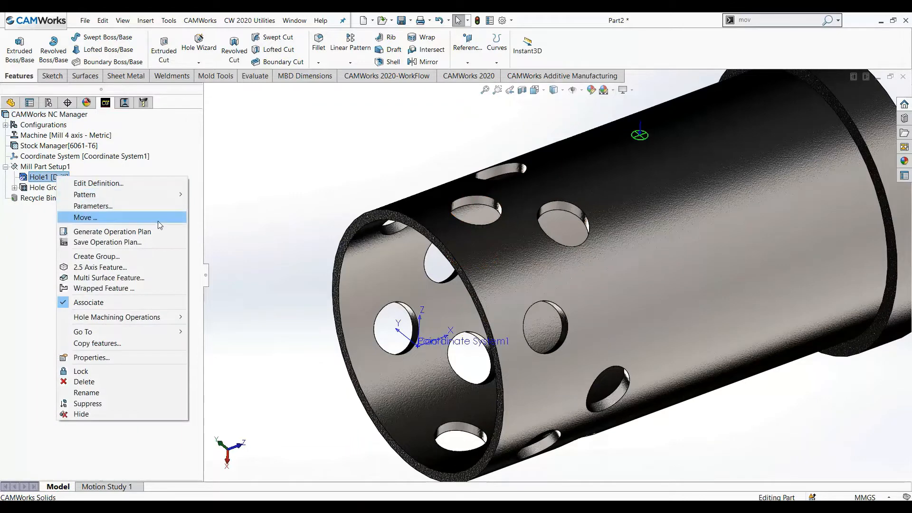
mouse_move(169, 197)
click(232, 196)
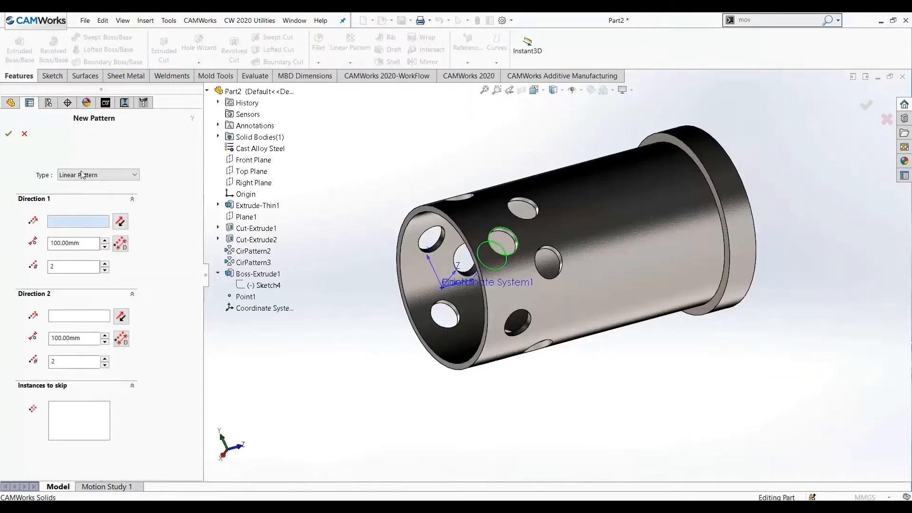
click(82, 178)
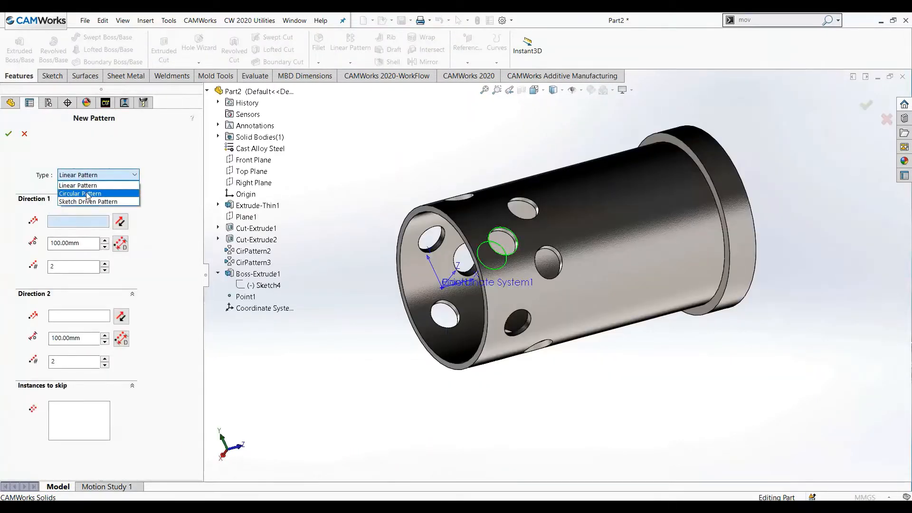
click(87, 195)
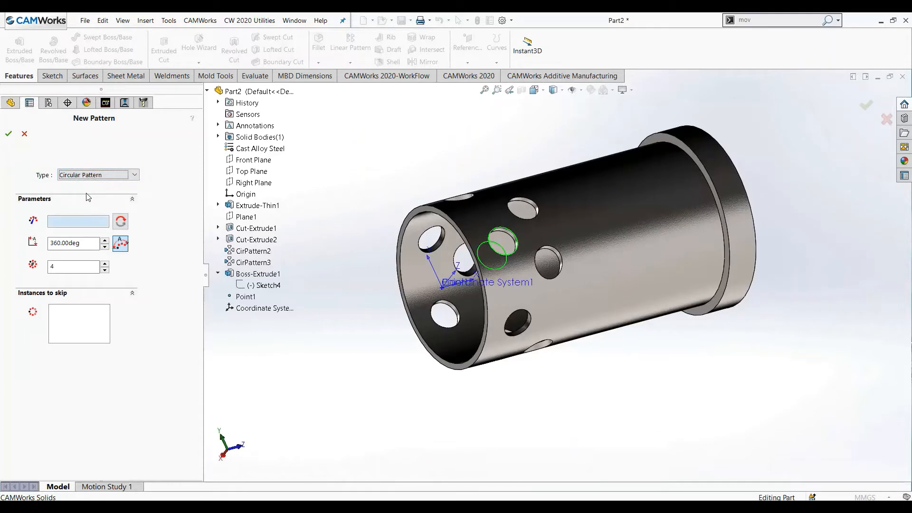
click(400, 246)
middle_drag(354, 383, 409, 418)
Set the Hole1 pattern to 6 instances over 360 degrees and create it
click(105, 264)
click(105, 264)
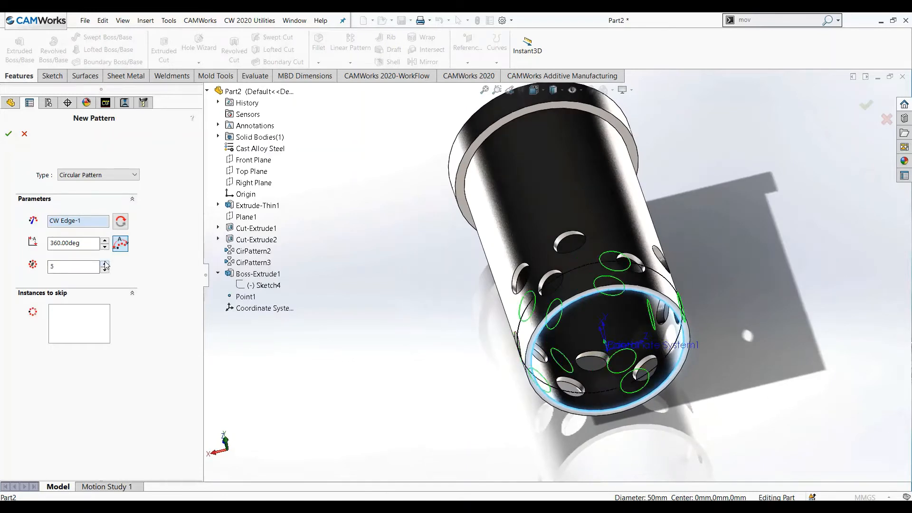
click(105, 264)
click(105, 265)
click(105, 271)
click(105, 270)
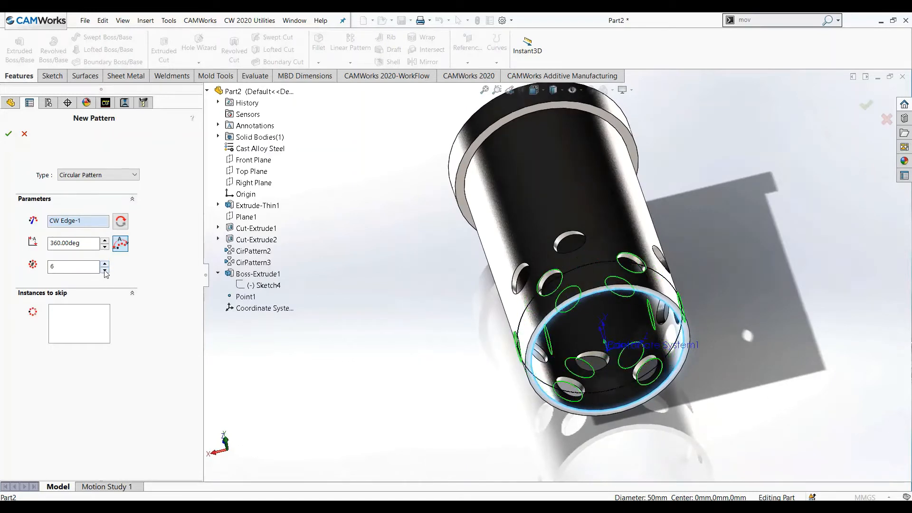
middle_drag(421, 348, 376, 328)
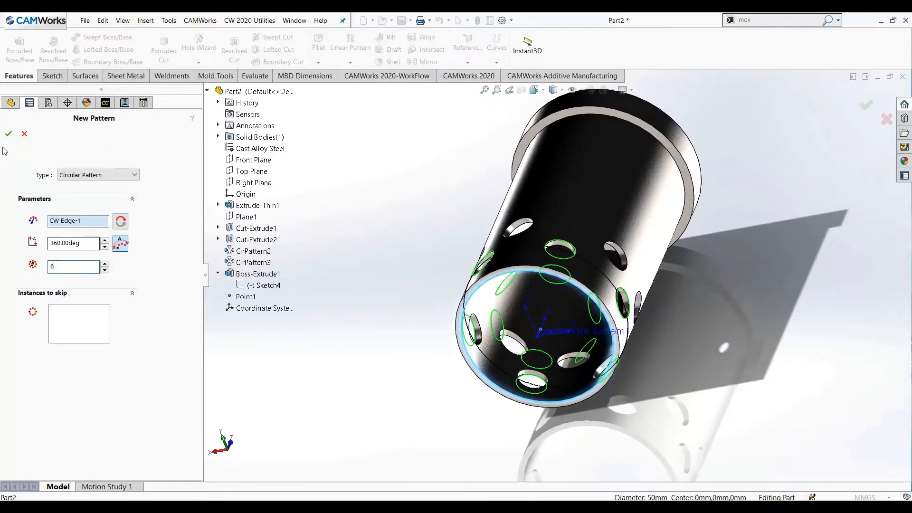
click(8, 133)
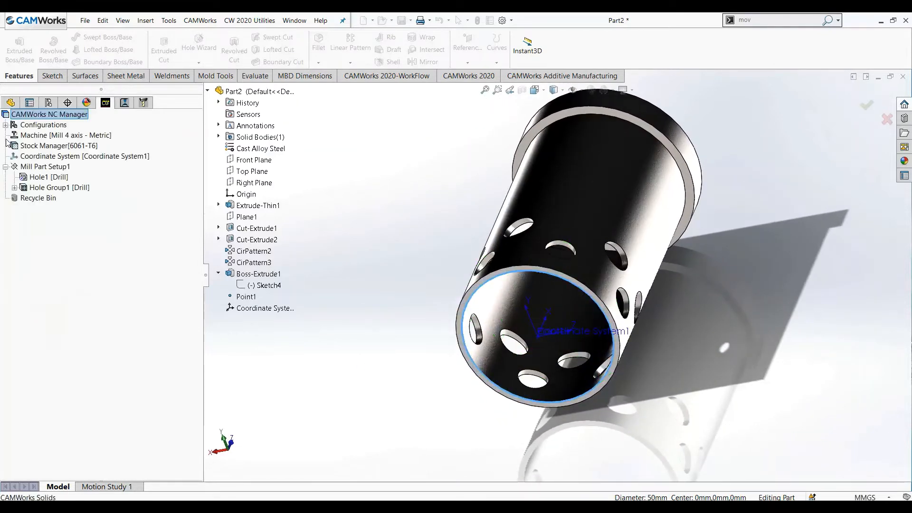
Check the Drill1 toolpath around the tube for the patterned holes
click(124, 102)
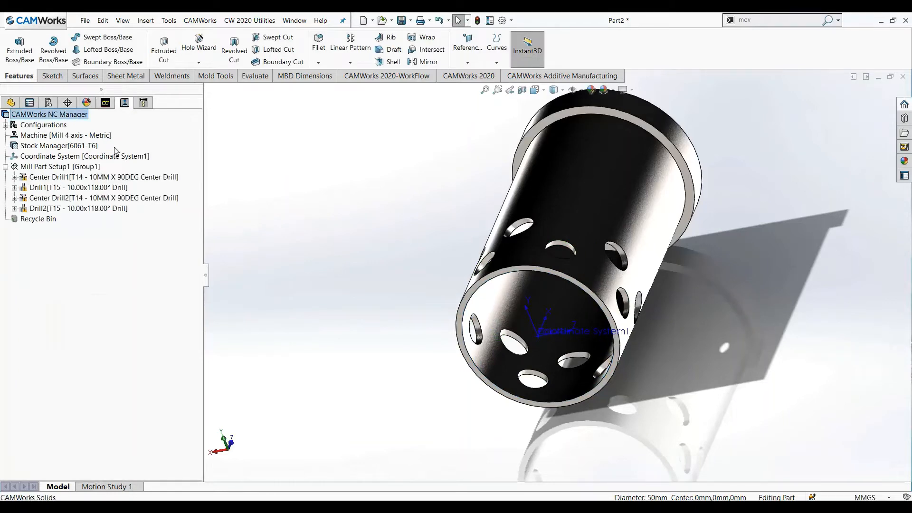
click(103, 188)
middle_drag(298, 309, 260, 283)
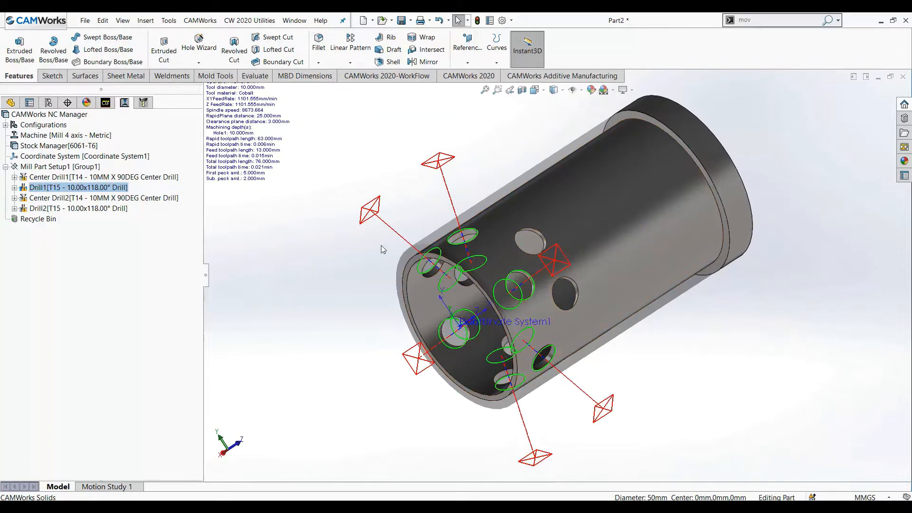
Create a circular pattern of Hole Group1 around the open-end circular edge with 3 instances over 360 degrees
click(104, 102)
right_click(50, 199)
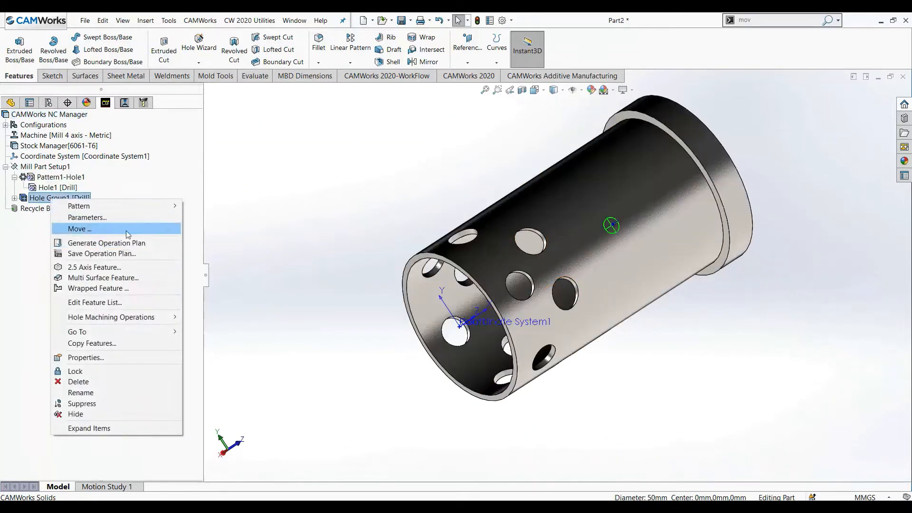
click(200, 205)
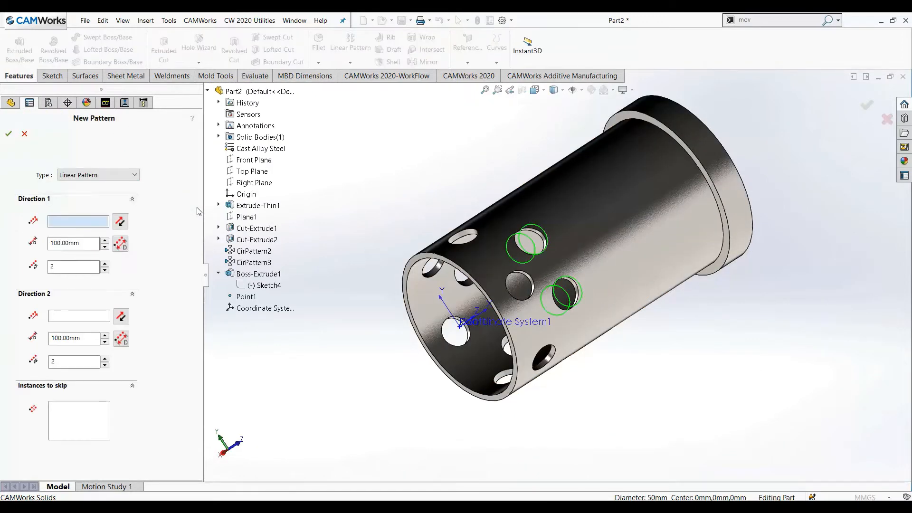
click(67, 175)
click(79, 188)
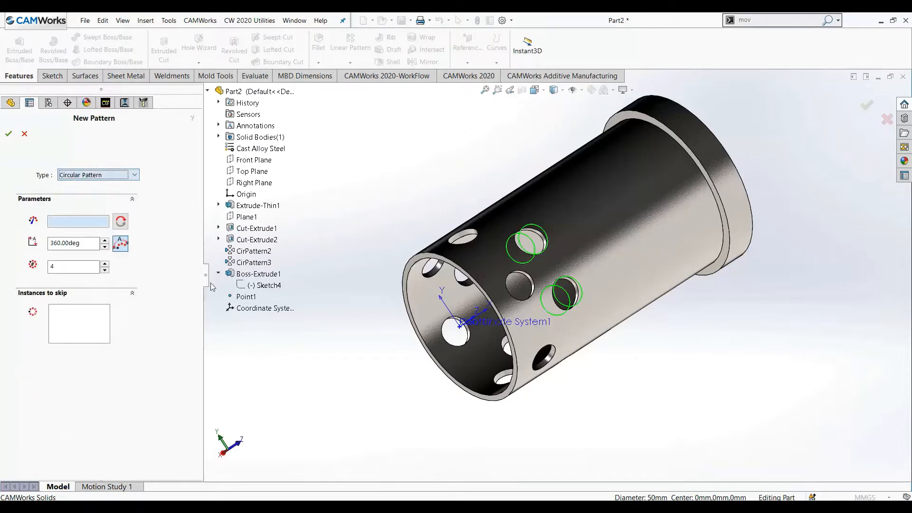
click(403, 286)
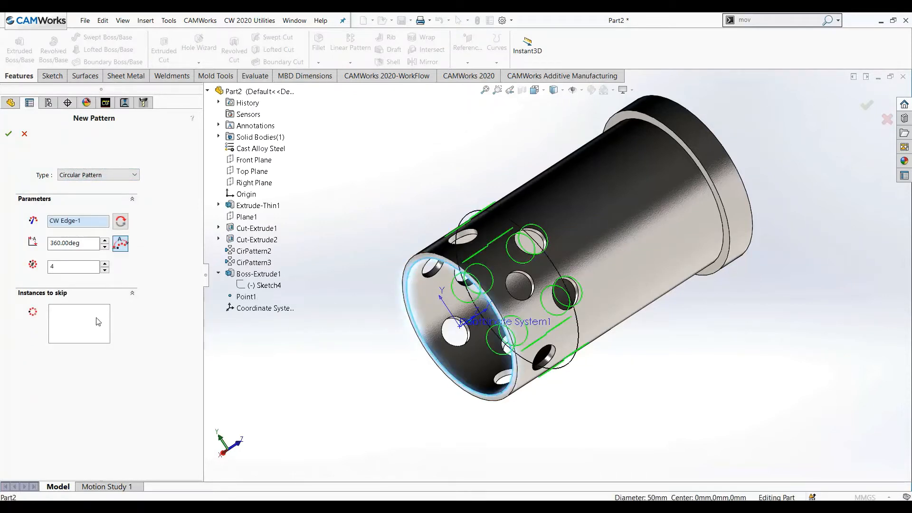
click(104, 271)
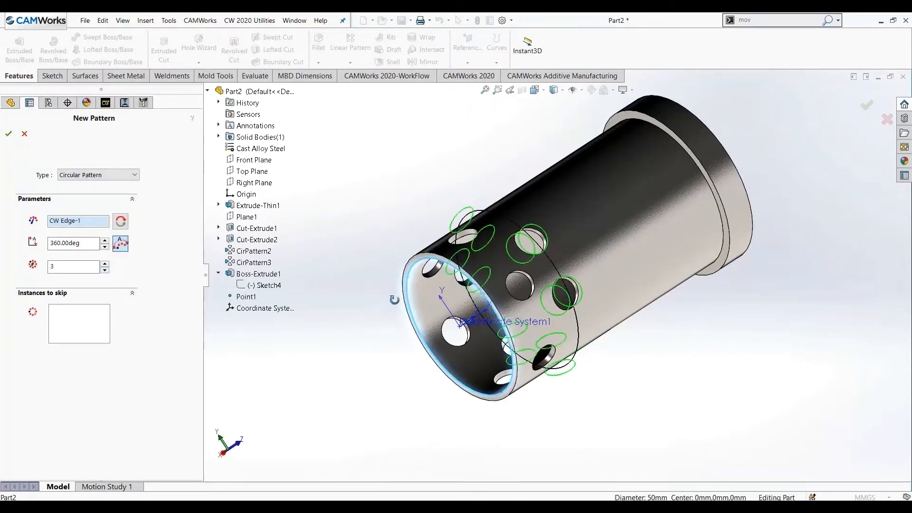
middle_drag(395, 300, 480, 322)
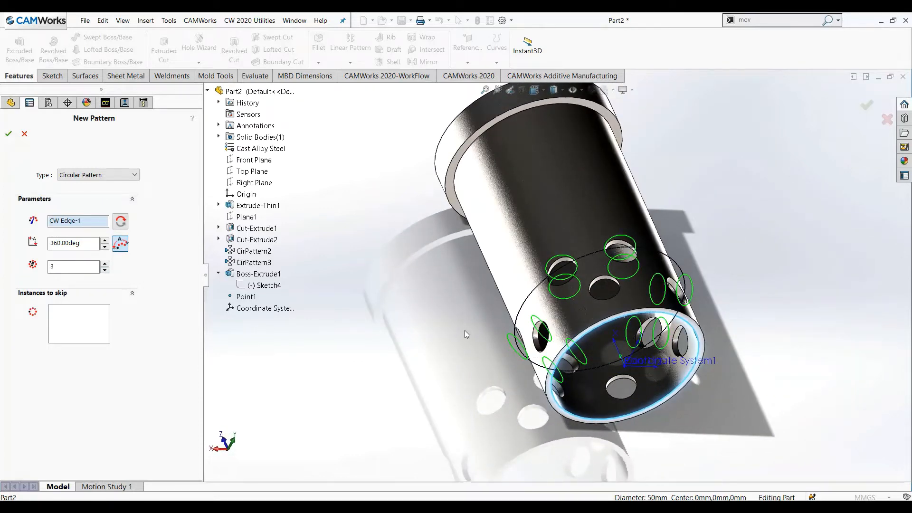
click(9, 133)
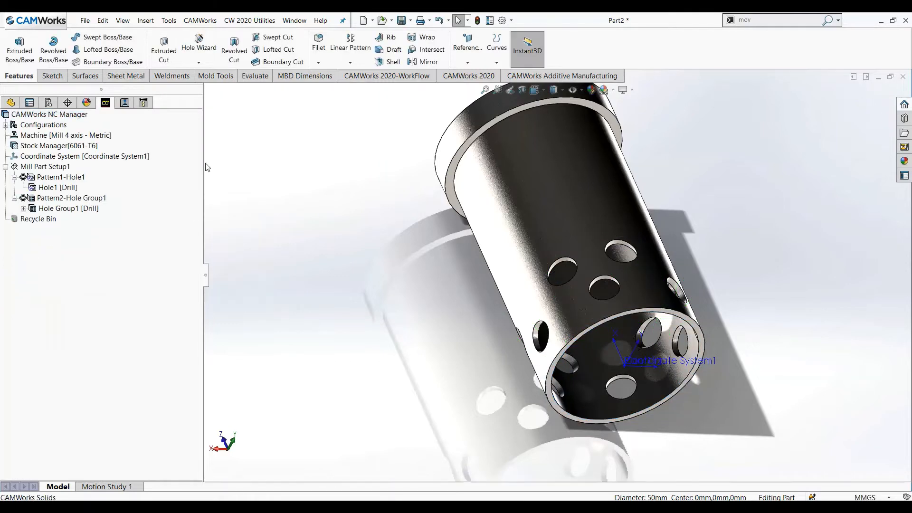
Simulate the toolpaths of Mill Part Setup1 to the end at reduced speed, and close the simulation
click(128, 108)
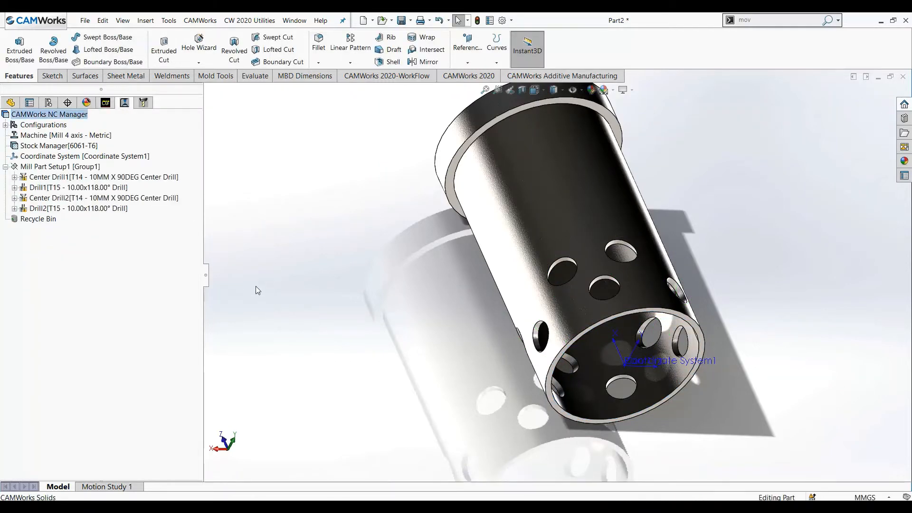
right_click(90, 147)
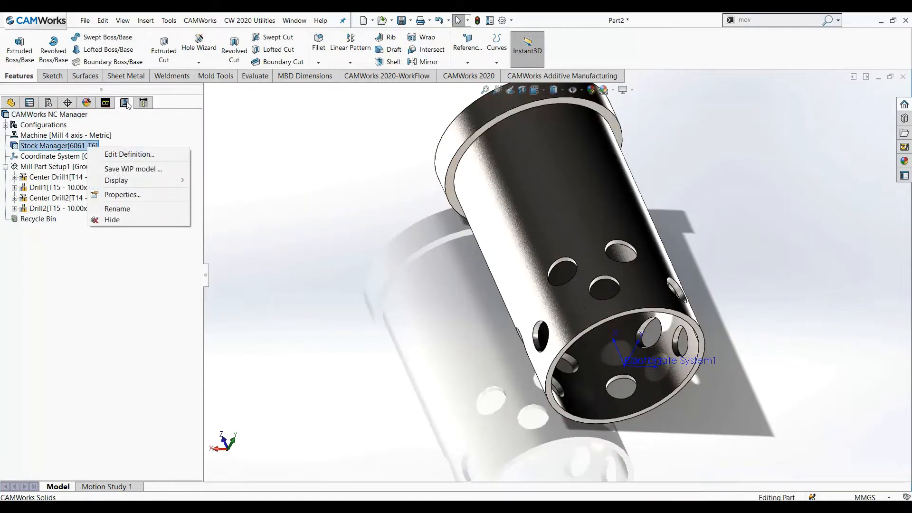
right_click(67, 168)
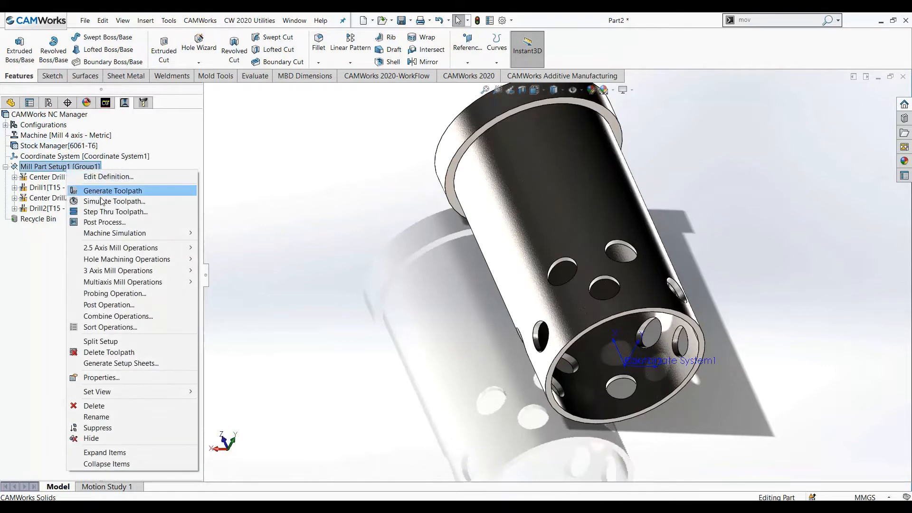
click(101, 201)
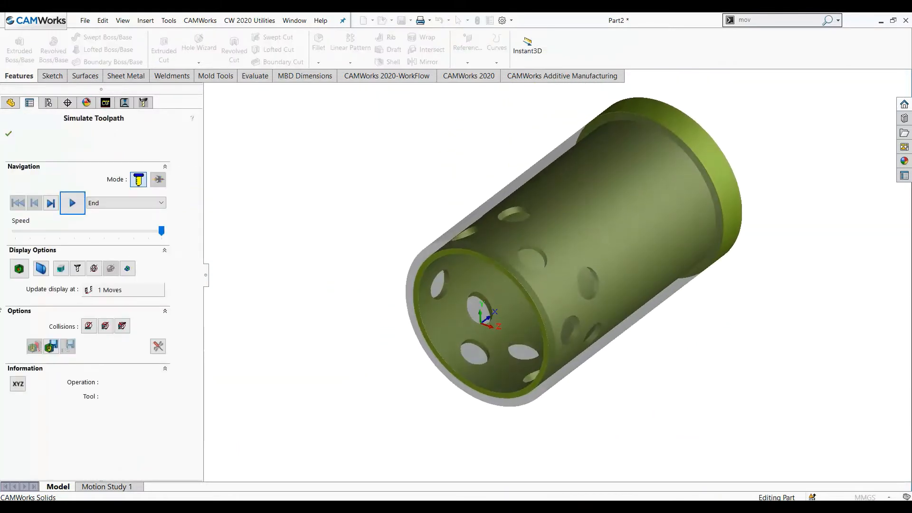
click(113, 203)
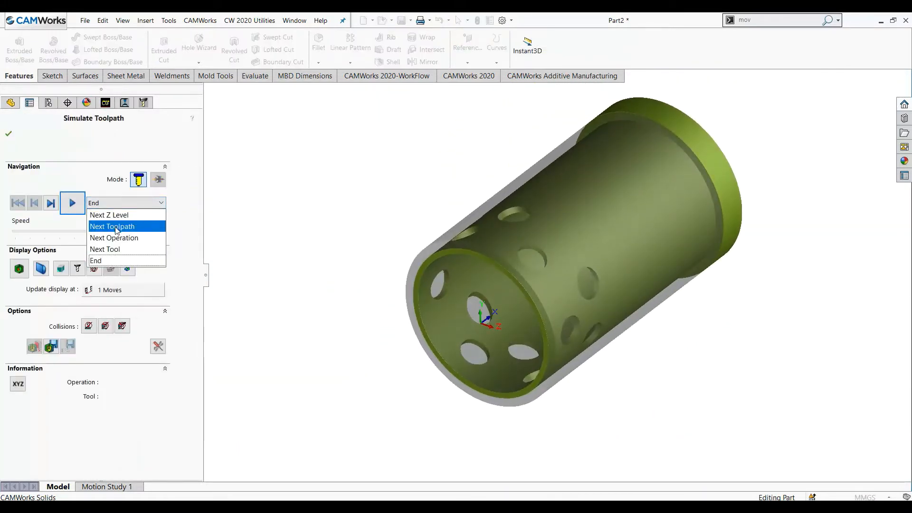
click(95, 183)
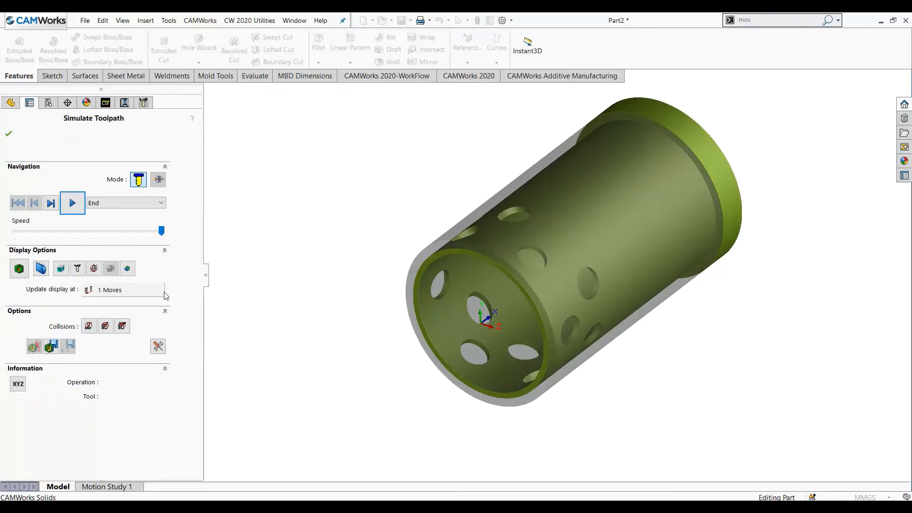
drag(161, 234, 125, 240)
click(82, 212)
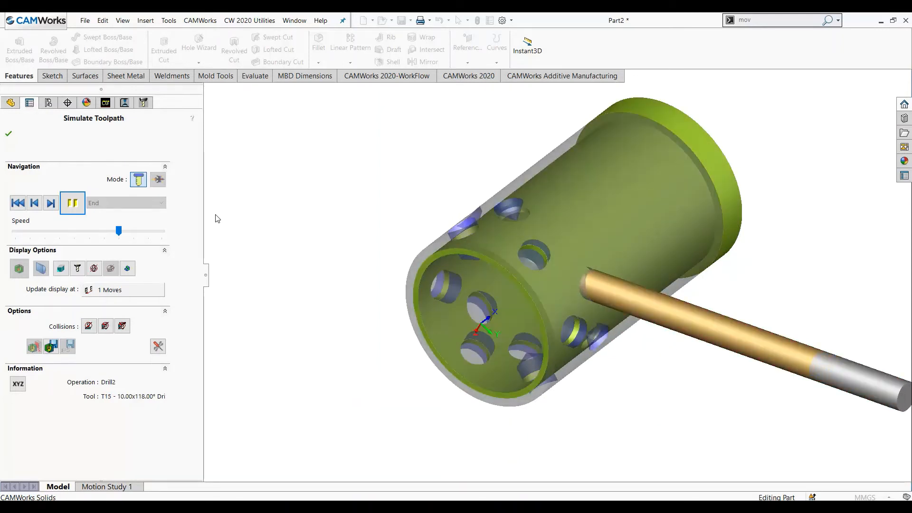
click(9, 136)
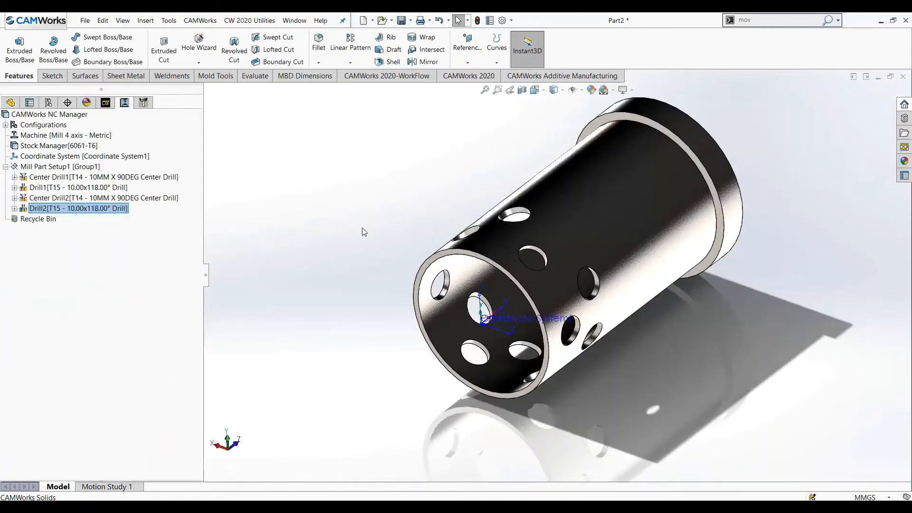
Review the rotary axis and post processor settings of the Mill 4 axis machine
double_click(76, 135)
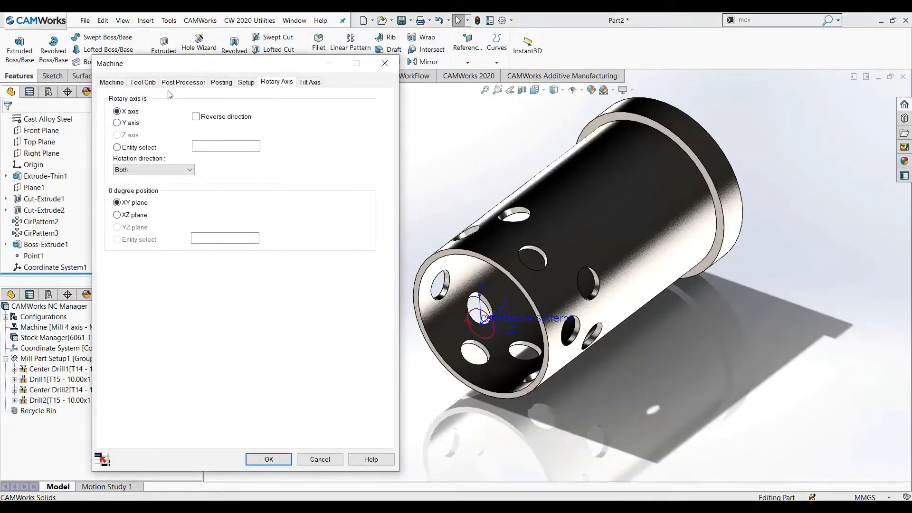
click(183, 82)
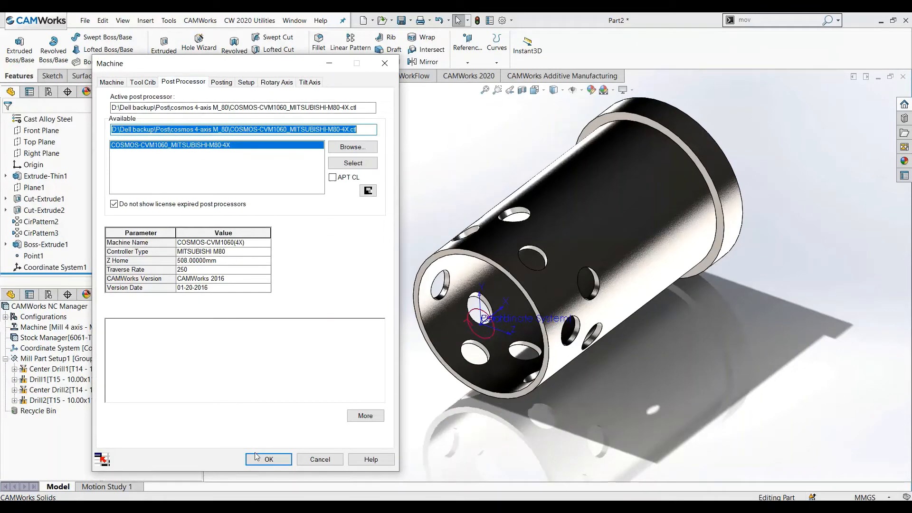
click(265, 458)
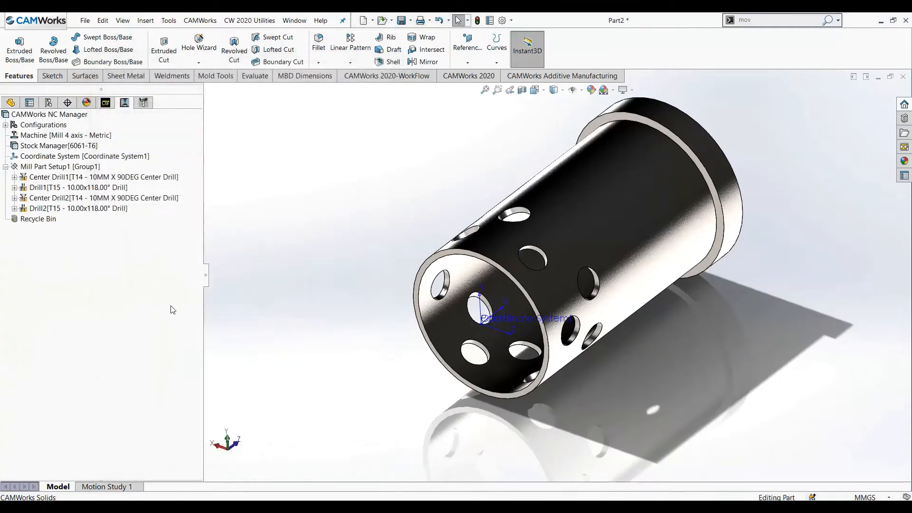
Post-process the Drill1 operation to Part2.ncc on the Desktop, generating the complete NC code
right_click(101, 186)
click(139, 199)
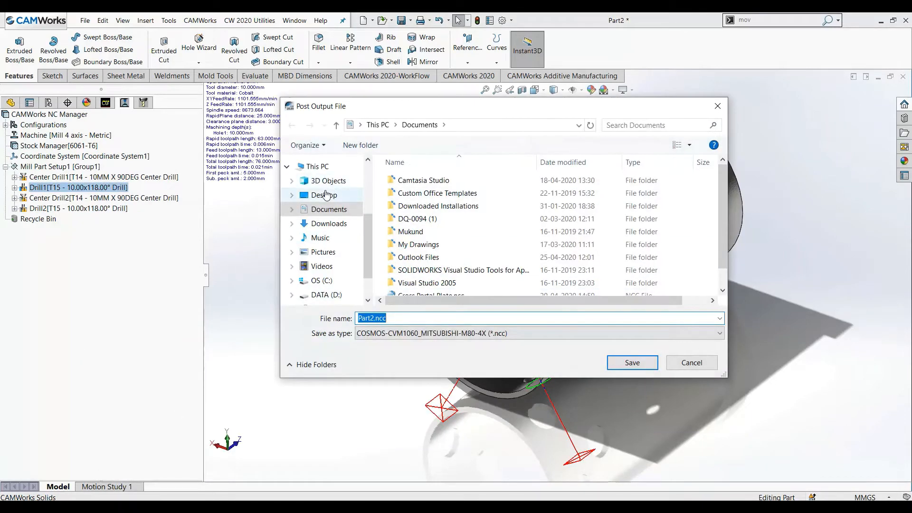
click(325, 195)
click(632, 362)
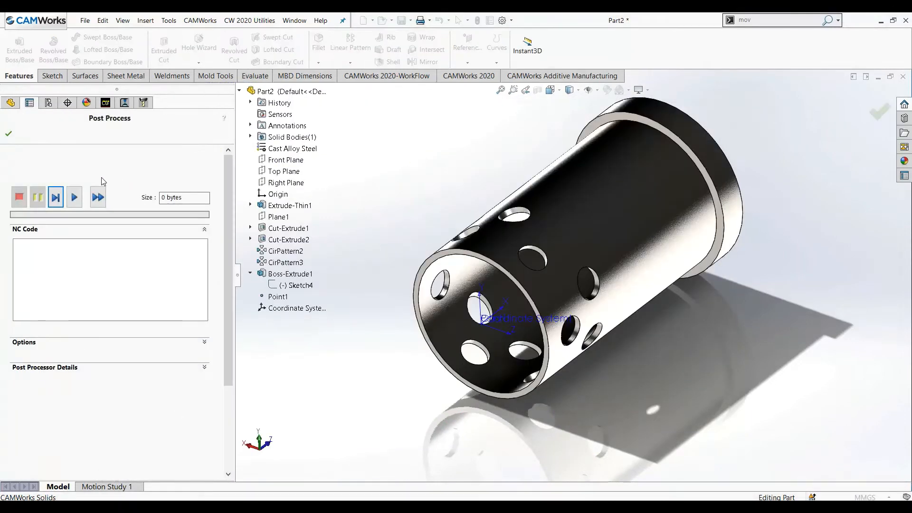
click(98, 197)
click(8, 134)
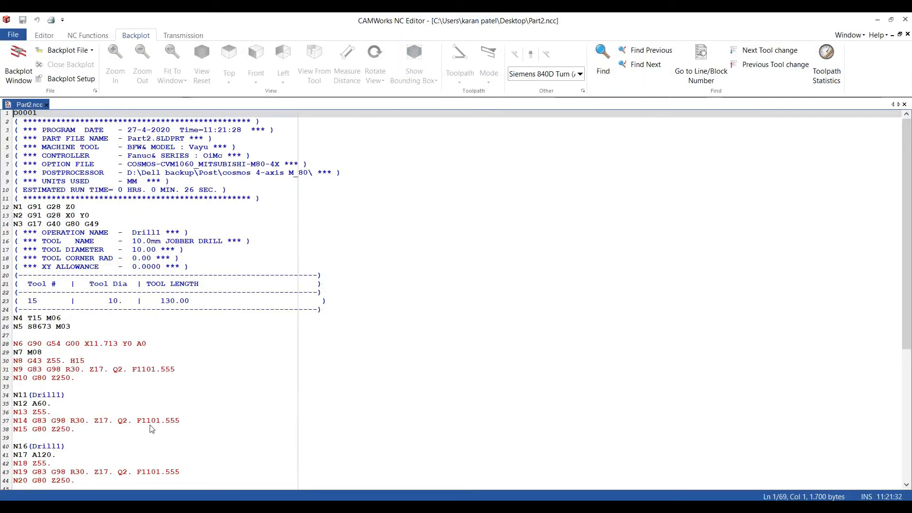
Examine the A-axis rotation position in each Drill1 block of the NC program, and close the NC editor
click(152, 347)
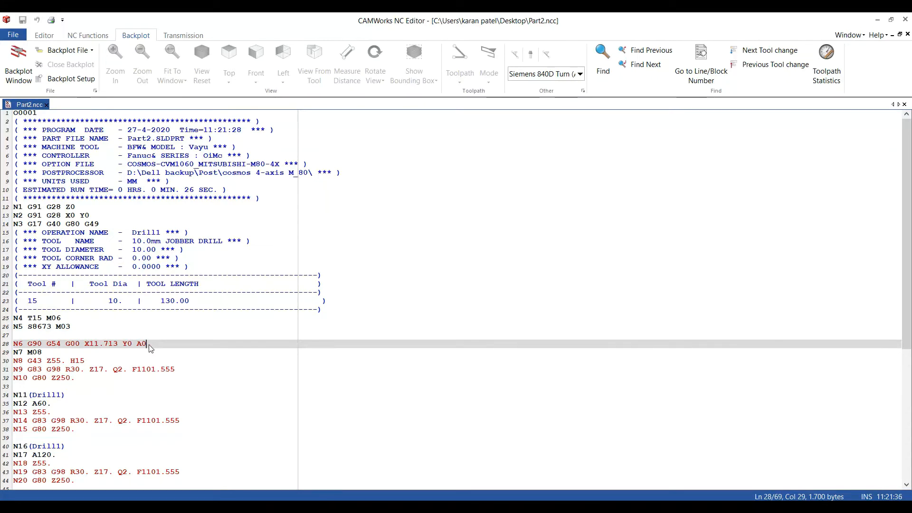
click(58, 408)
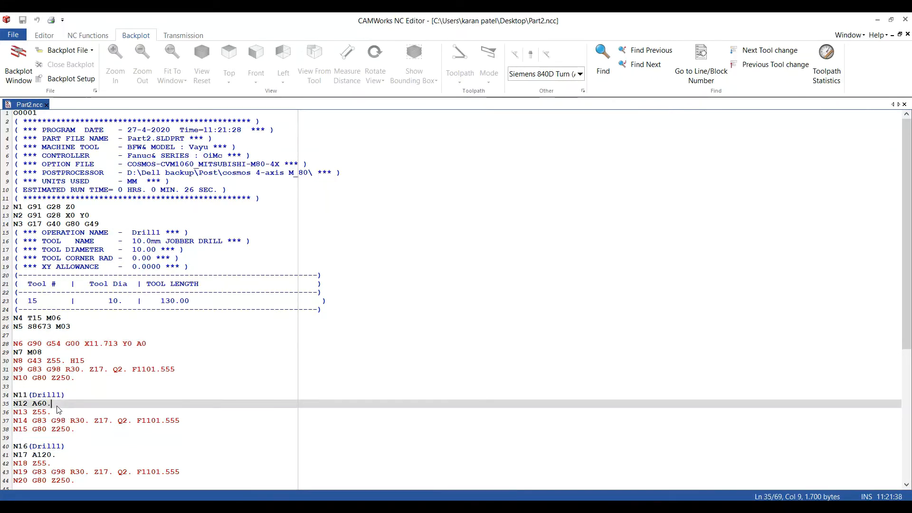
scroll(100, 398, down, 3)
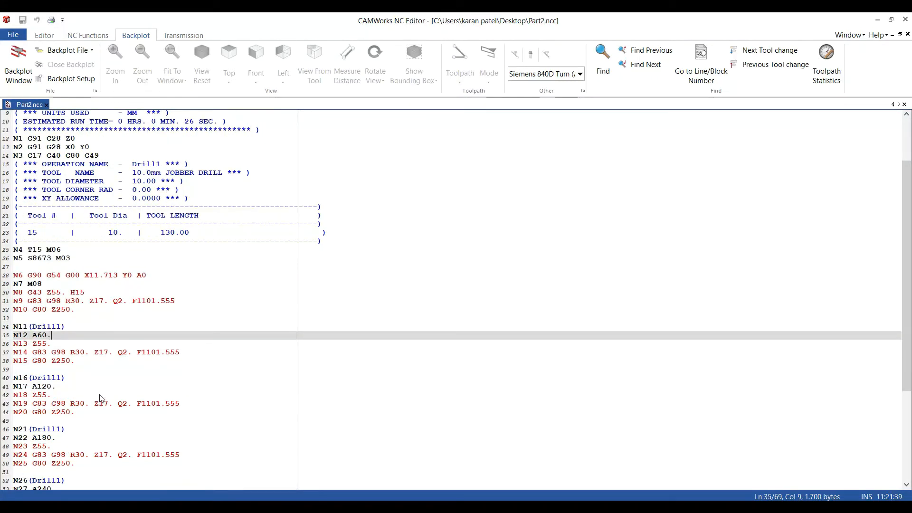
click(66, 387)
scroll(62, 382, down, 3)
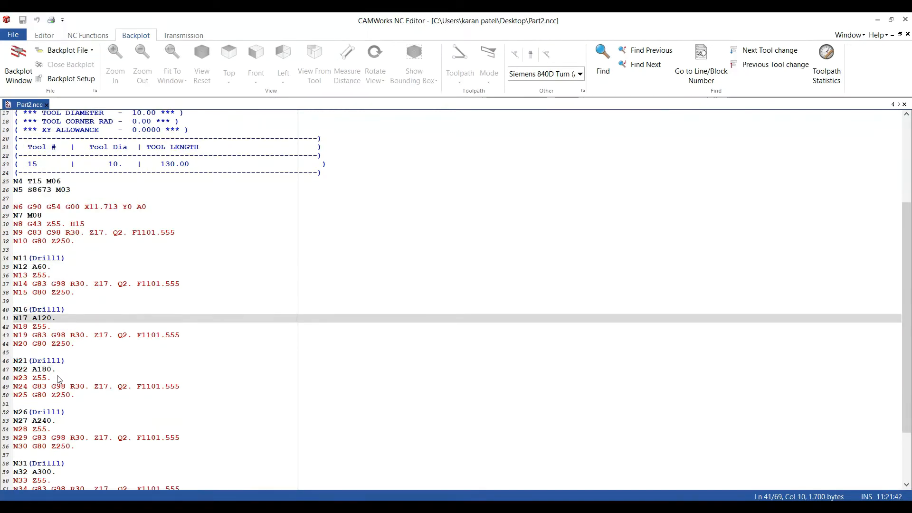
click(57, 371)
click(76, 421)
scroll(76, 421, down, 3)
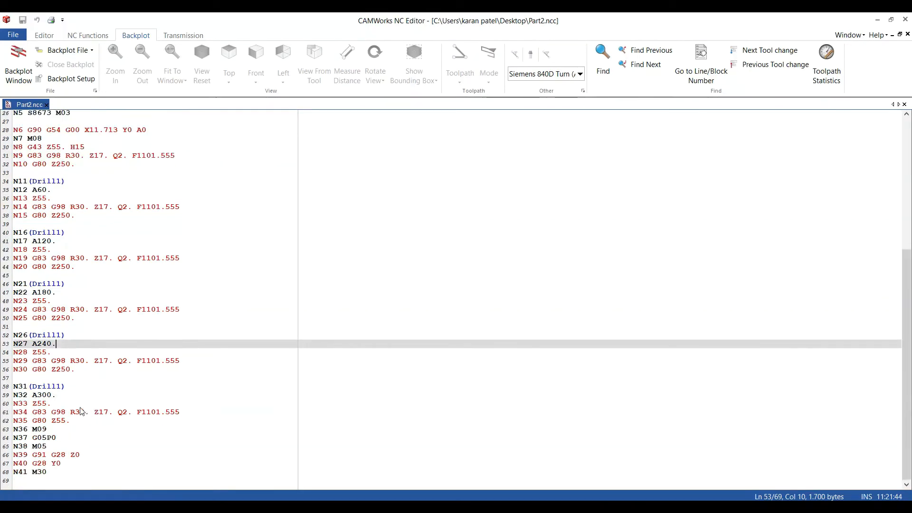
click(76, 399)
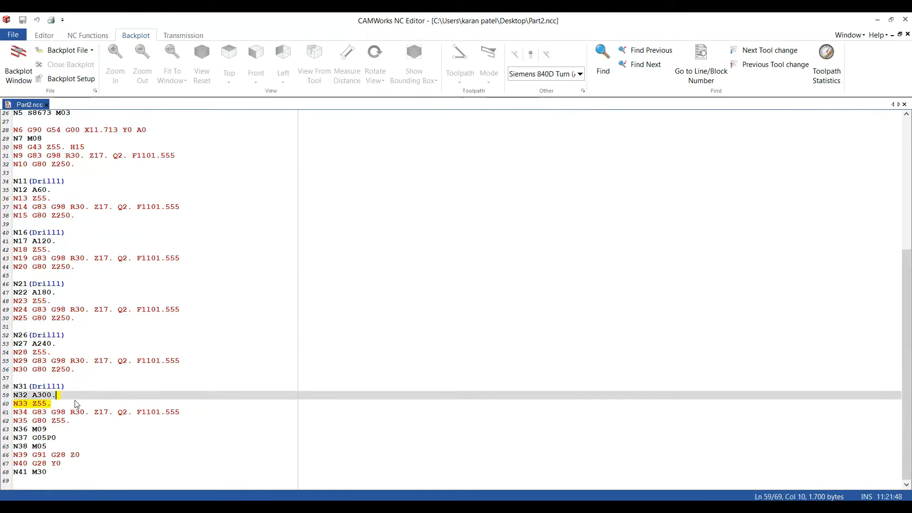
click(904, 20)
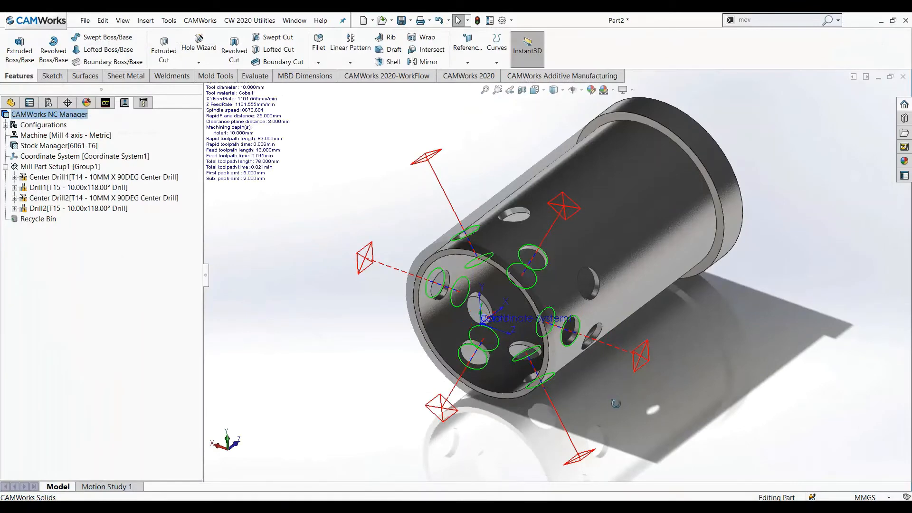
Switch to the AFR Example CAMWorks 2011 Demo_Built part and inspect the plate's top pockets and side holes from several angles
middle_drag(602, 410, 611, 383)
scroll(711, 246, down, 2)
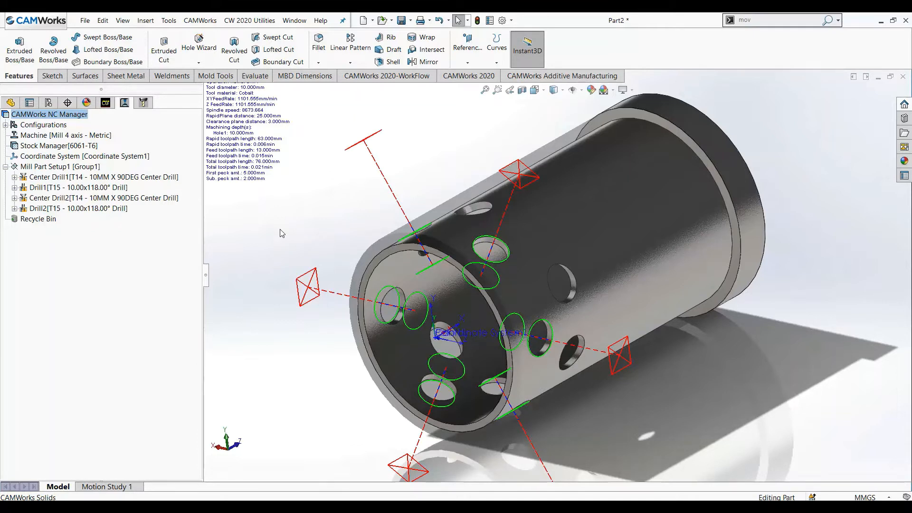
key(ctrl+Tab)
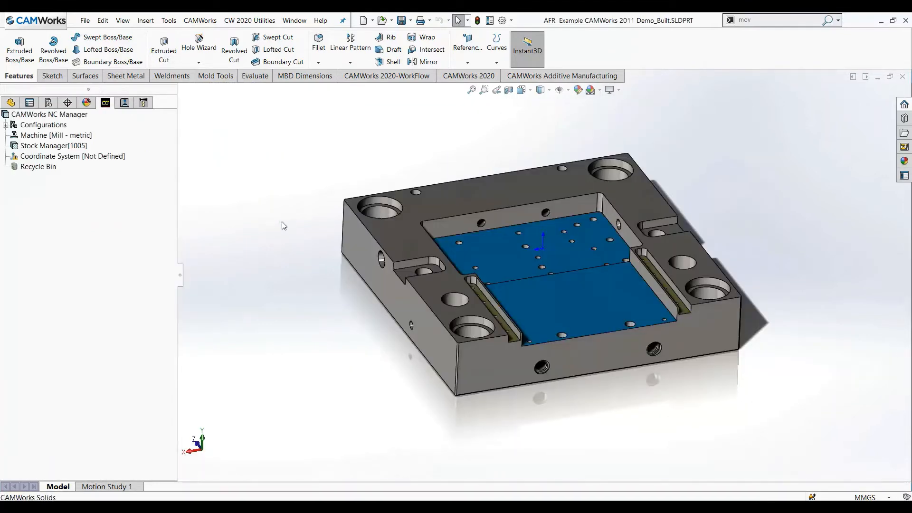
middle_drag(321, 274, 334, 247)
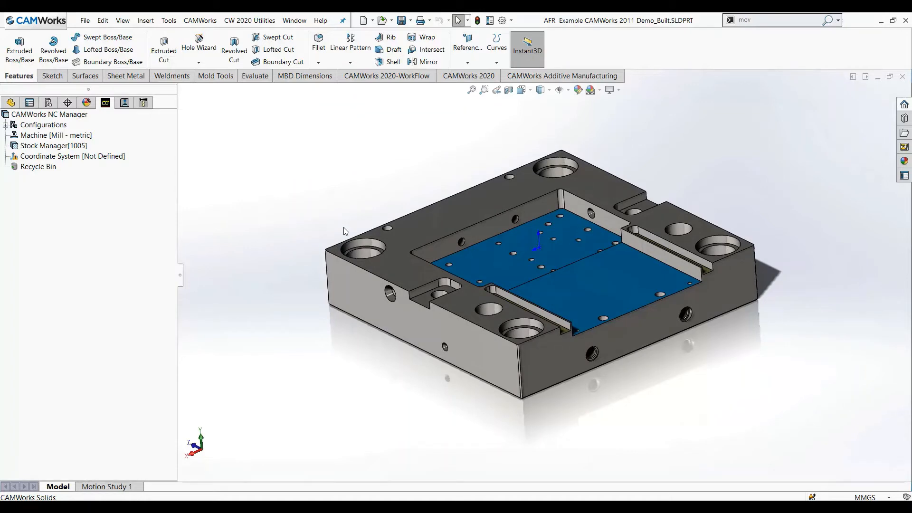
middle_drag(389, 357, 368, 190)
middle_drag(460, 260, 472, 346)
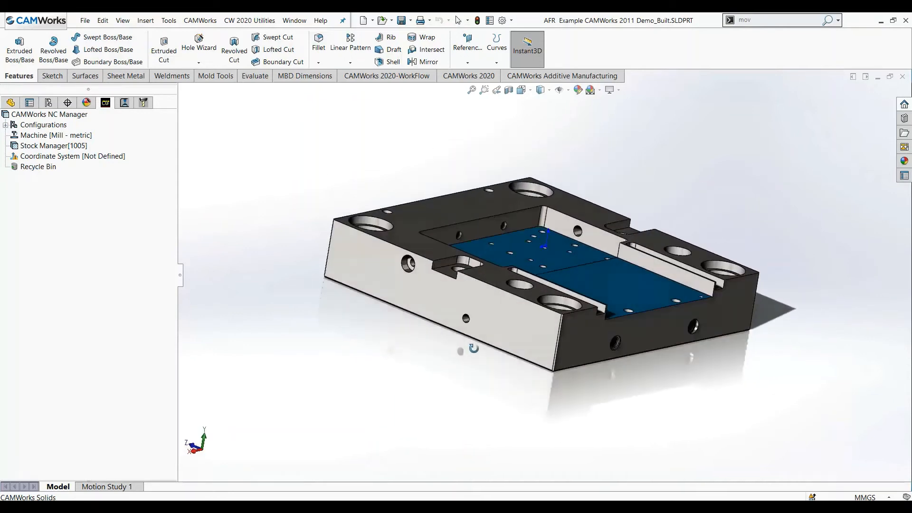
middle_drag(609, 232, 487, 258)
middle_drag(524, 264, 533, 282)
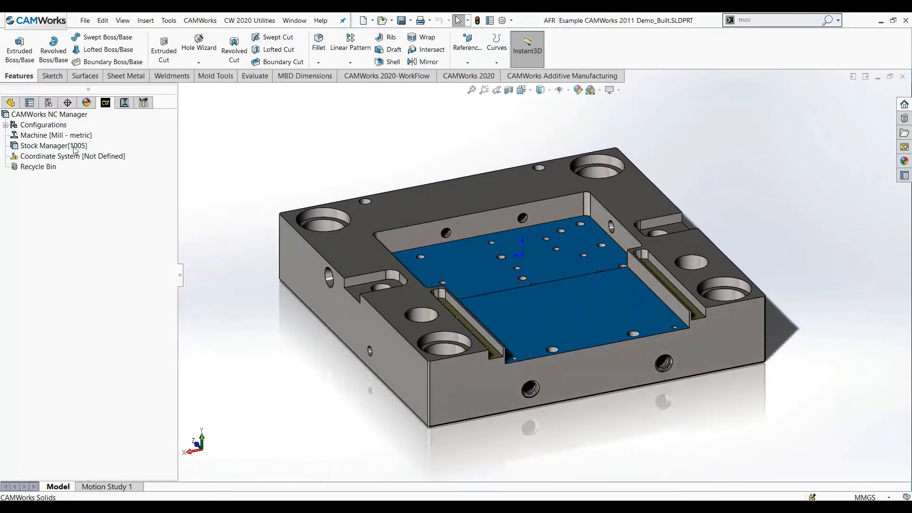
Assign the Mill 4 axis - Metric machine to the plate part
double_click(55, 136)
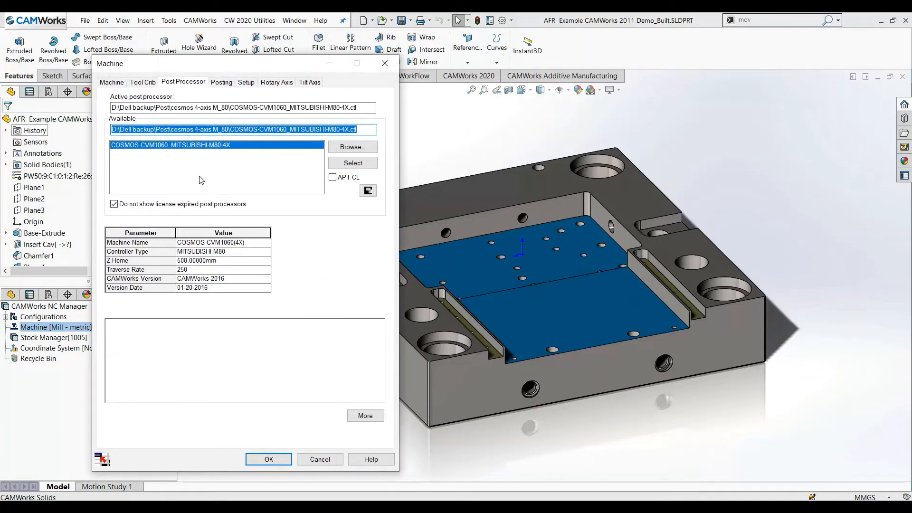
click(109, 82)
click(167, 126)
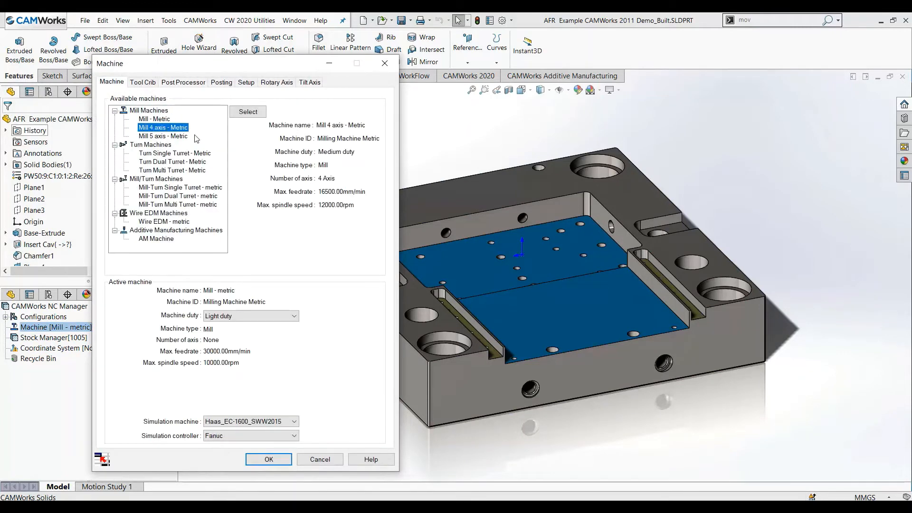
click(247, 113)
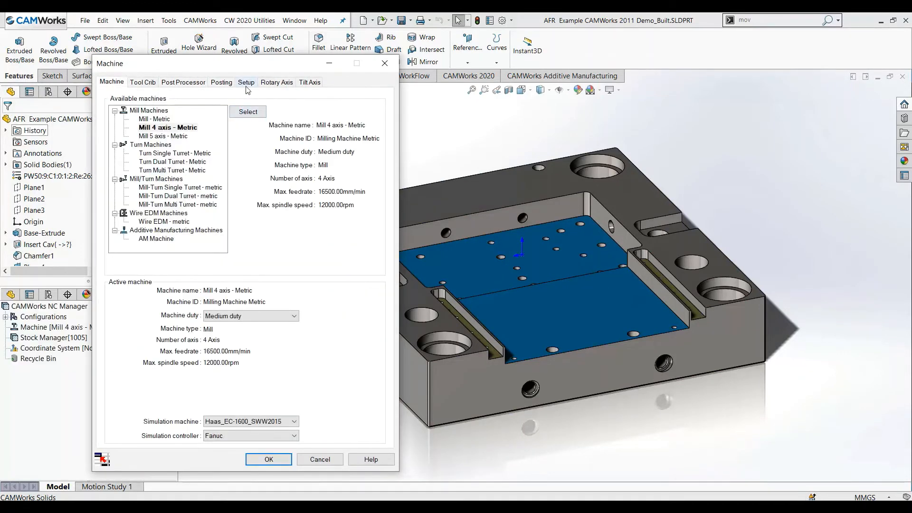
Define the fixture coordinate system's origin at the top-centre vertex of the stock bounding box
click(246, 83)
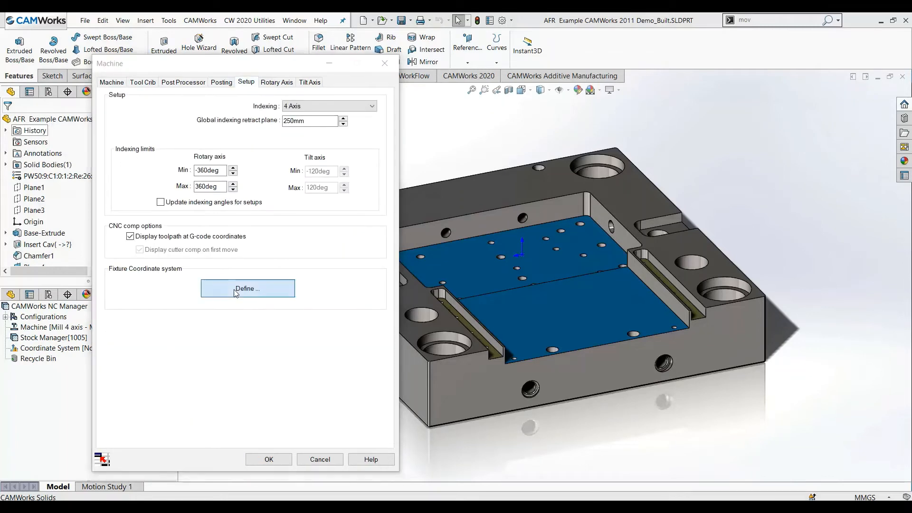
click(236, 293)
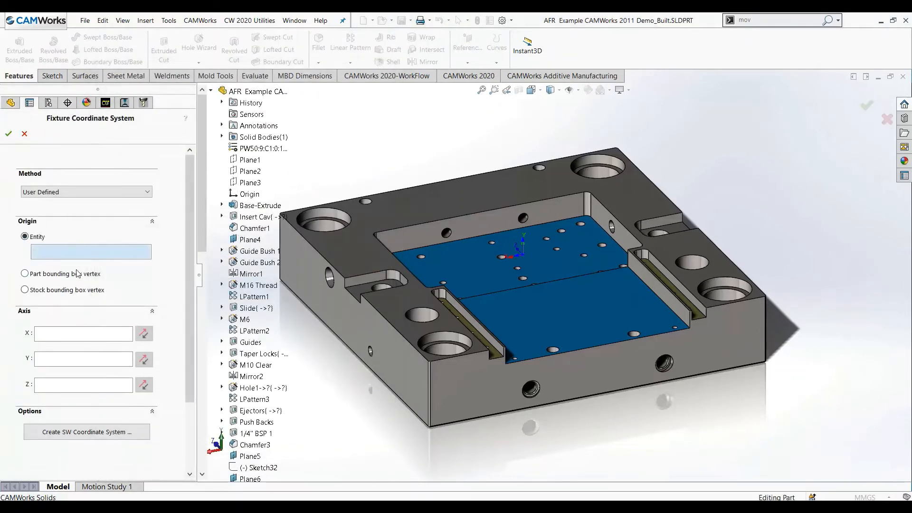
click(49, 274)
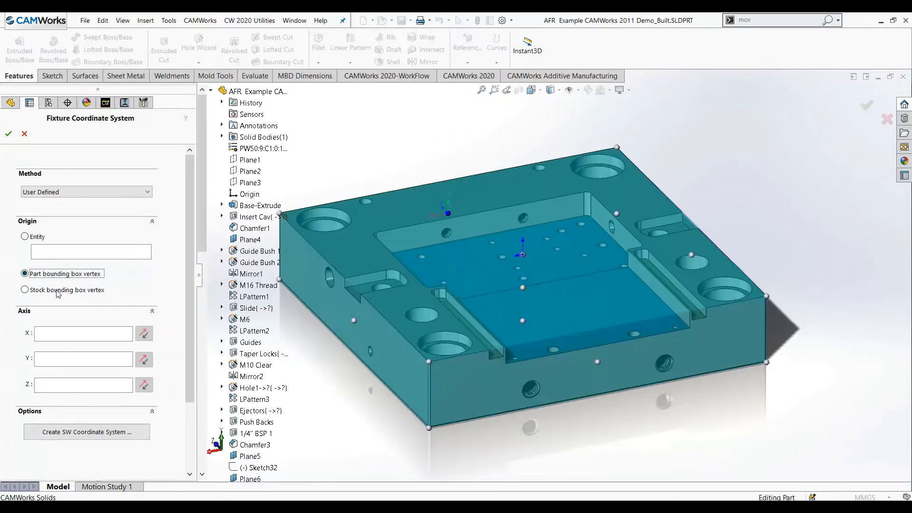
click(58, 291)
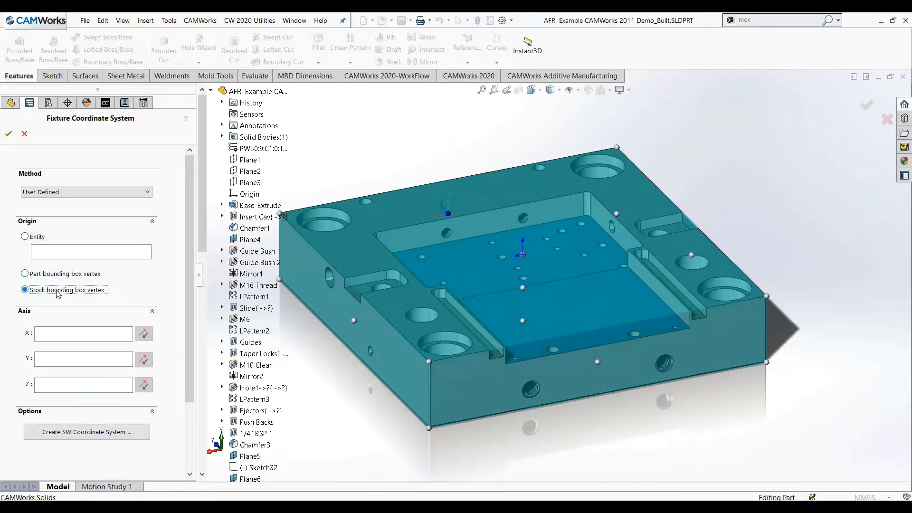
click(523, 255)
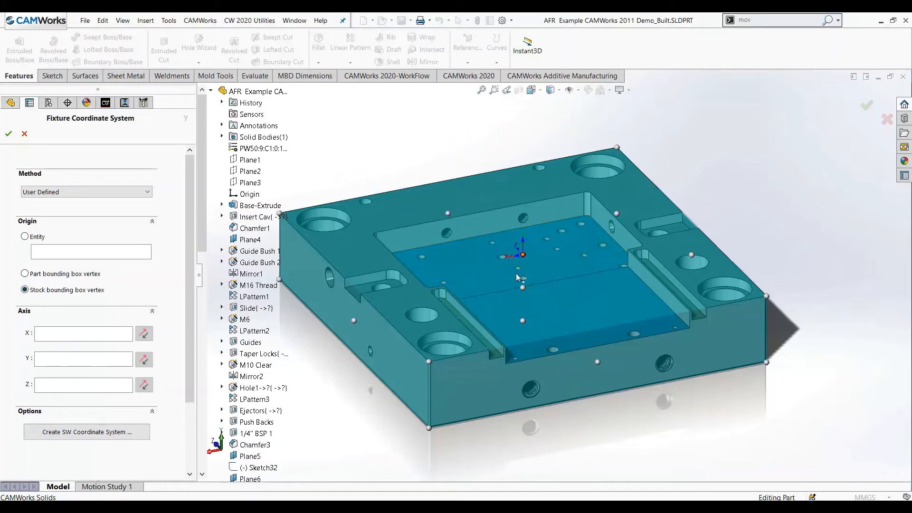
mouse_move(494, 353)
middle_down()
mouse_move(439, 326)
mouse_move(510, 352)
mouse_move(497, 338)
middle_up()
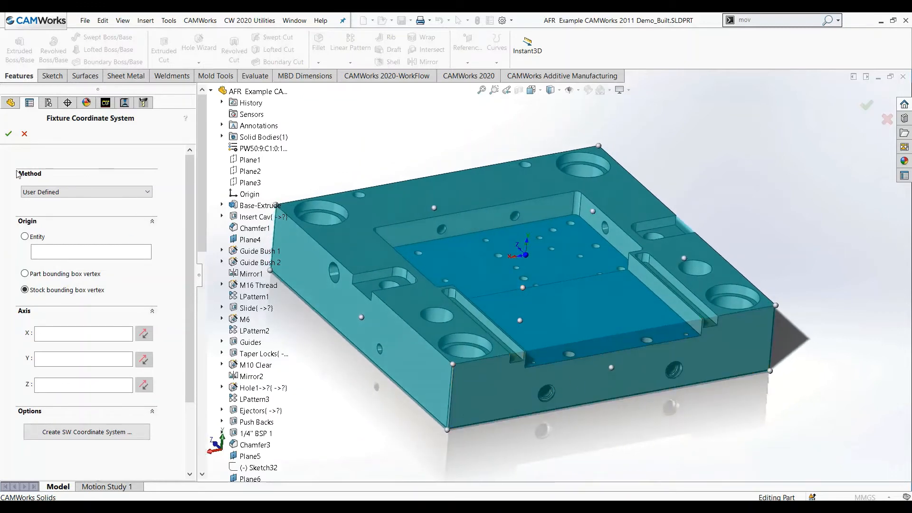
Align the fixture coordinate system's Z axis to the plate's top face, and accept the machine with the X axis as rotary axis
click(63, 388)
click(409, 295)
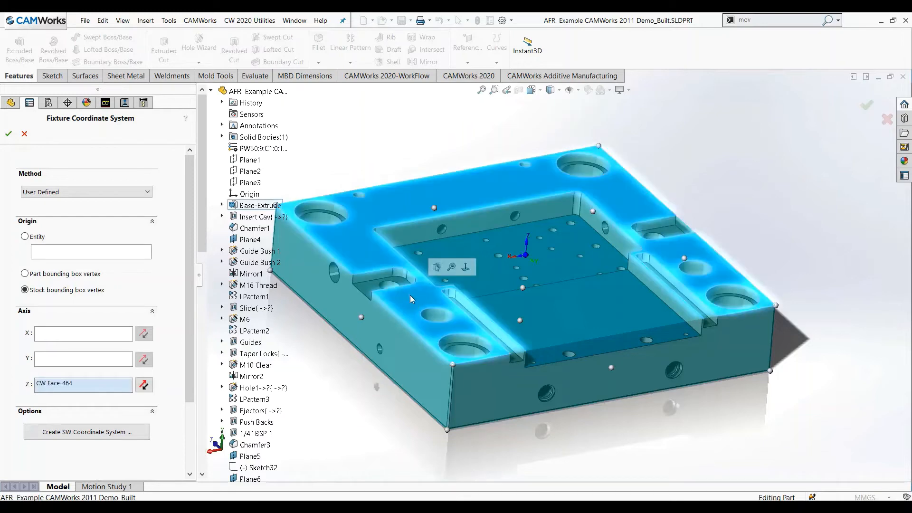
click(8, 135)
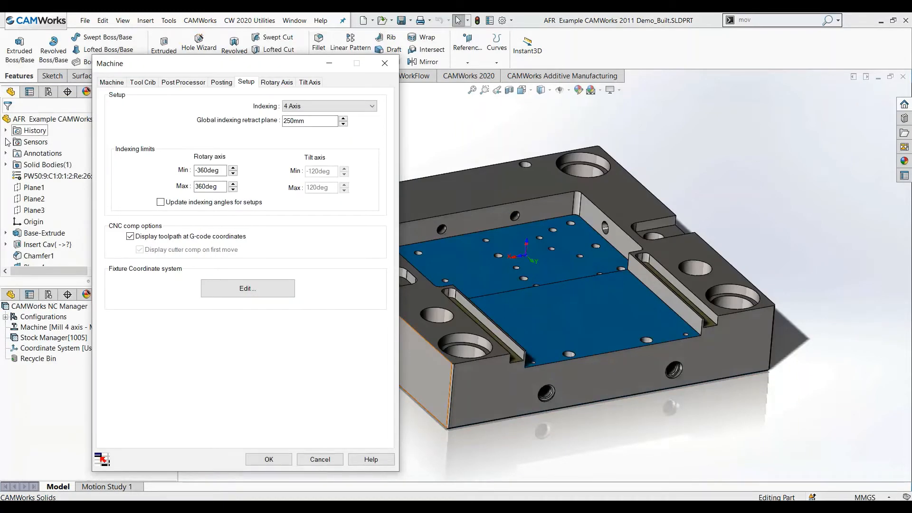
click(277, 83)
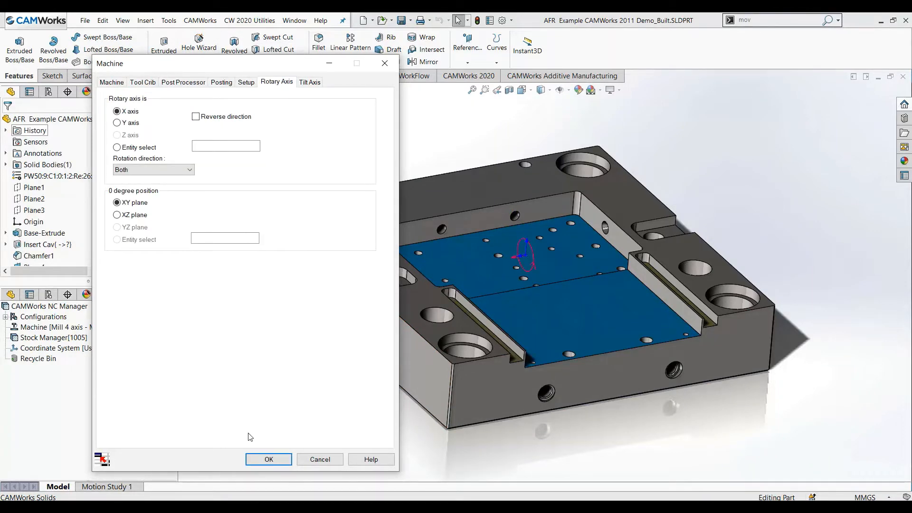
click(268, 459)
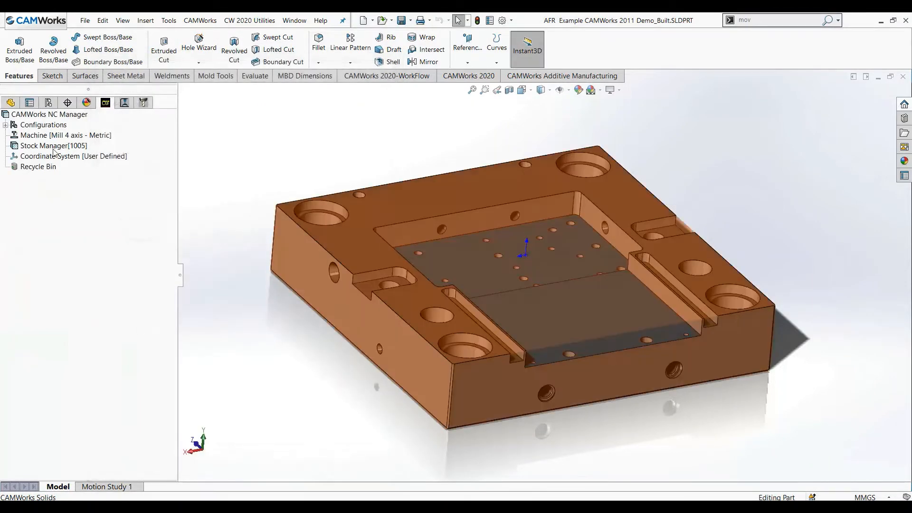
Create a mill part setup from the plate's top face
right_click(21, 145)
click(76, 171)
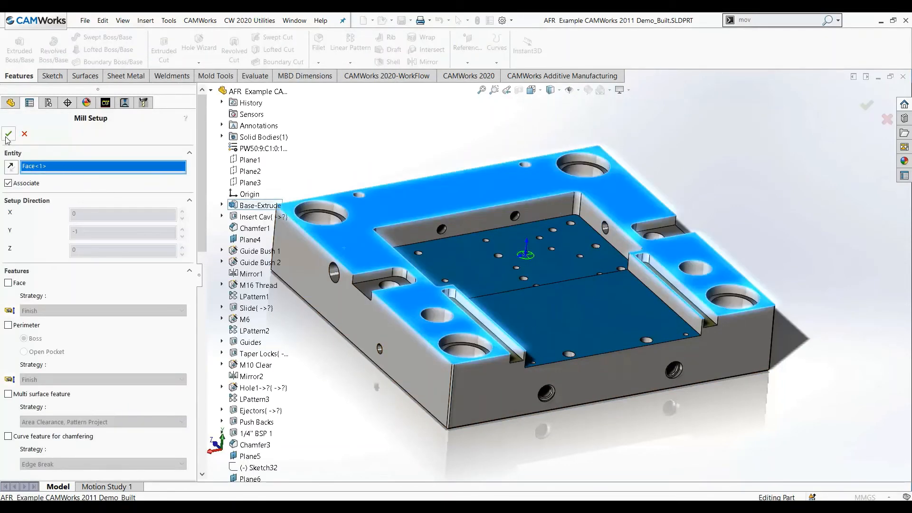
click(8, 134)
Create two more mill part setups from Plane1, one facing the front side and one with the direction reversed
right_click(58, 146)
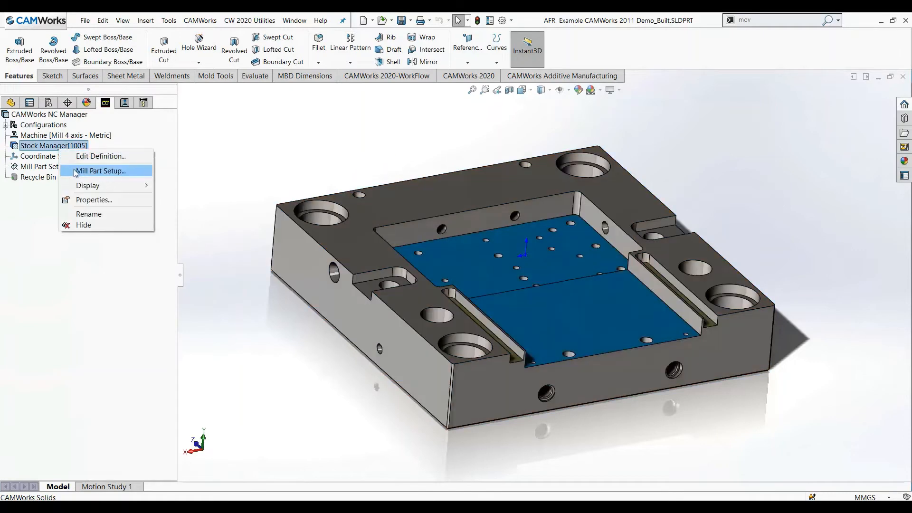
click(76, 172)
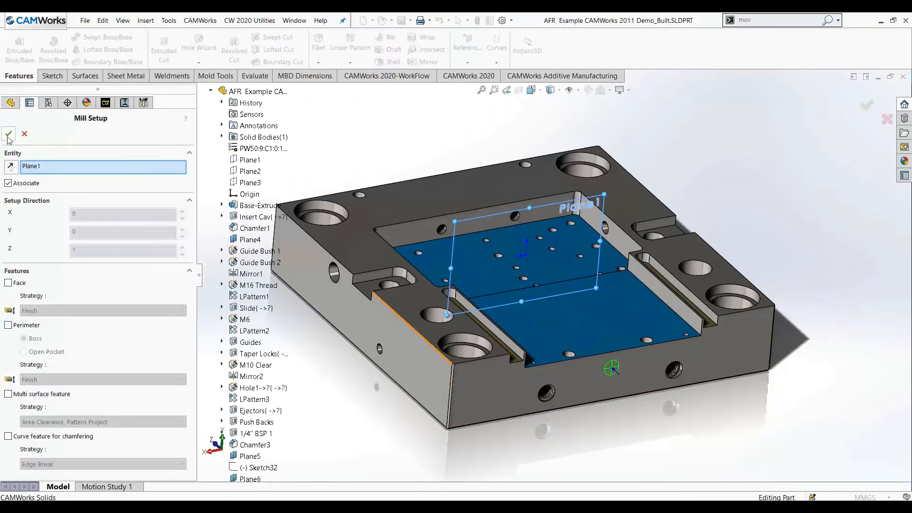
click(8, 136)
right_click(53, 145)
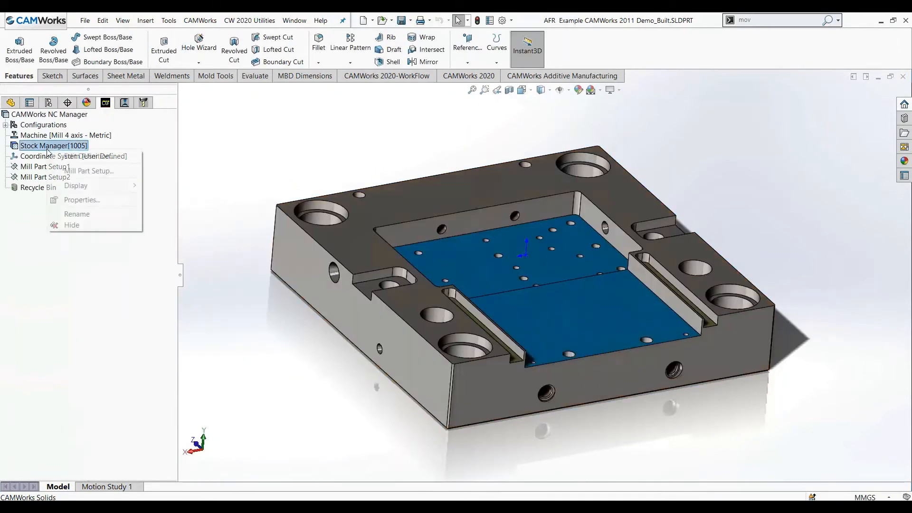
click(71, 172)
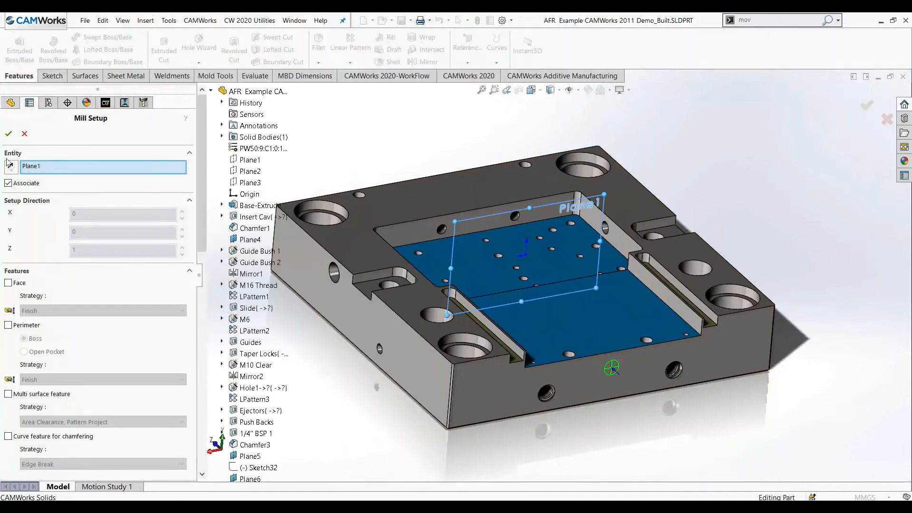
click(8, 134)
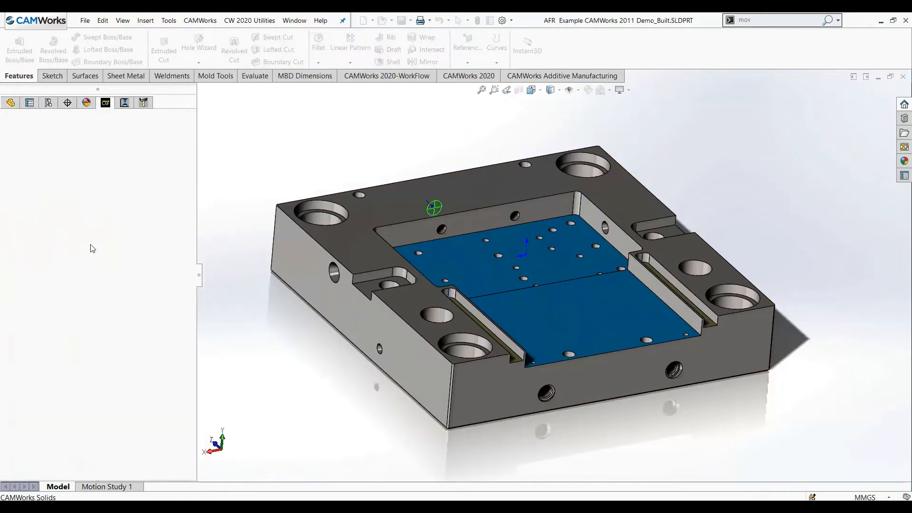
Create a slot feature in Mill Part Setup1 from the two open side pocket floors, up to the plate's top face, with the Rough-Rough(Rest)-Finish strategy
right_click(66, 169)
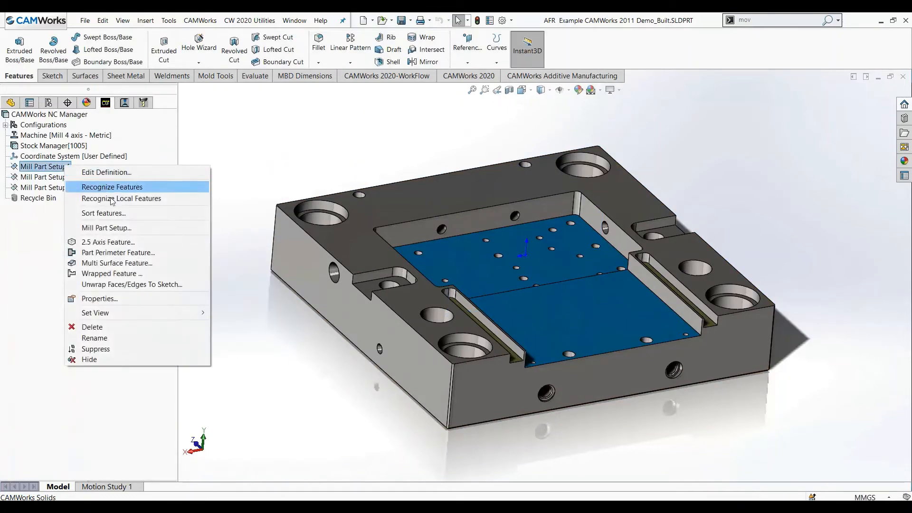
click(116, 241)
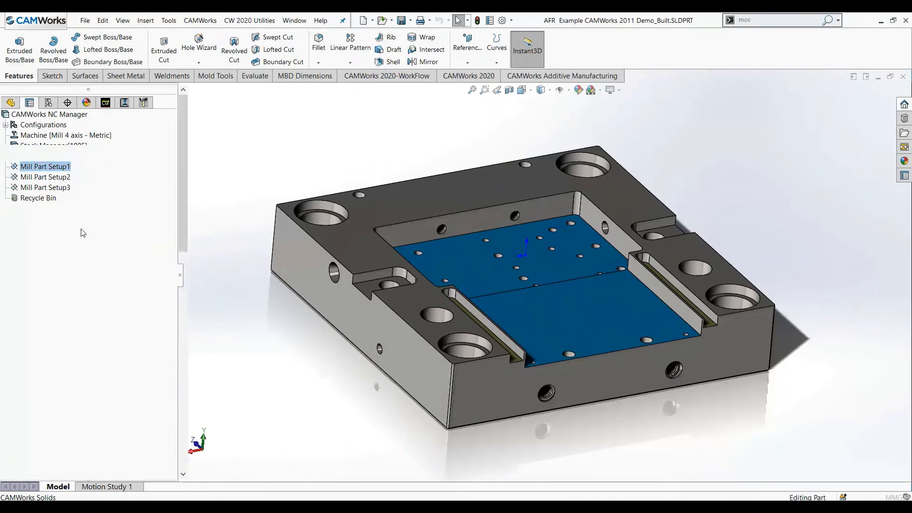
click(79, 227)
click(71, 245)
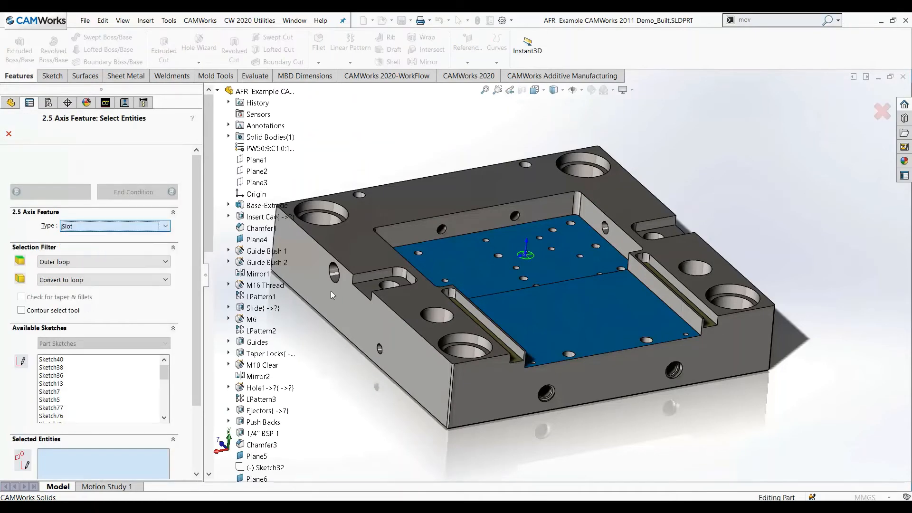
click(675, 235)
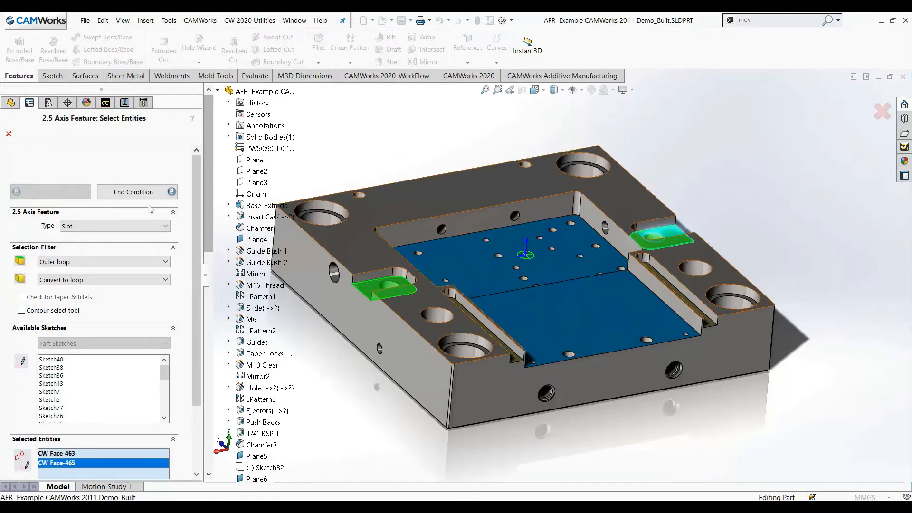
click(133, 192)
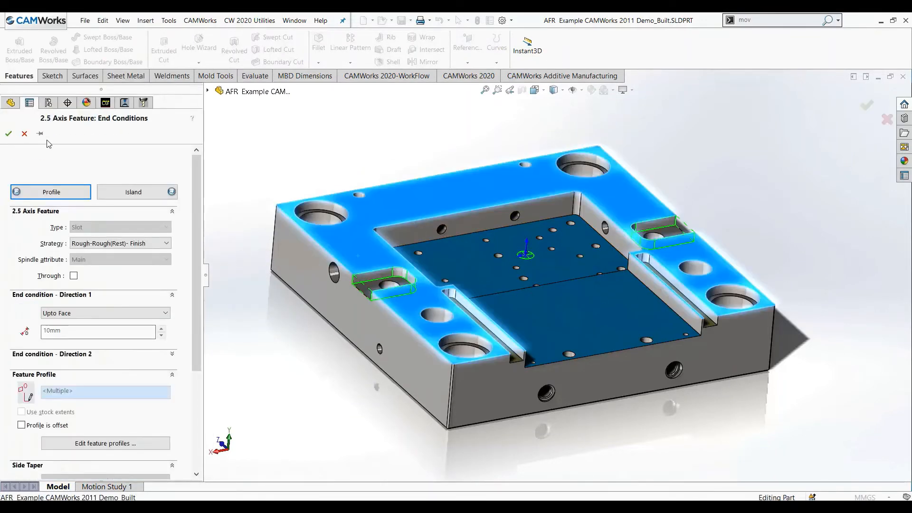
click(8, 134)
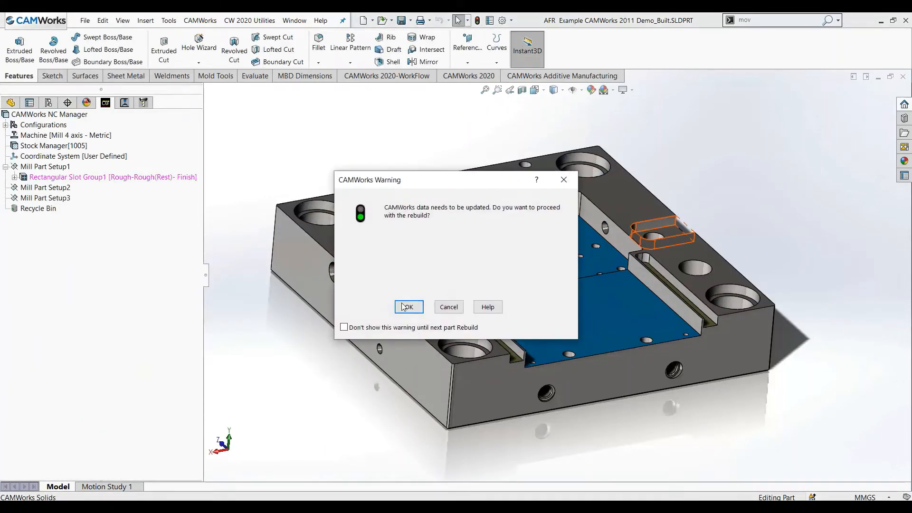
Generate the operation plan for the rectangular slot group and the toolpaths for Mill Part Setup1, and preview the Rough Mill2 toolpath
click(404, 306)
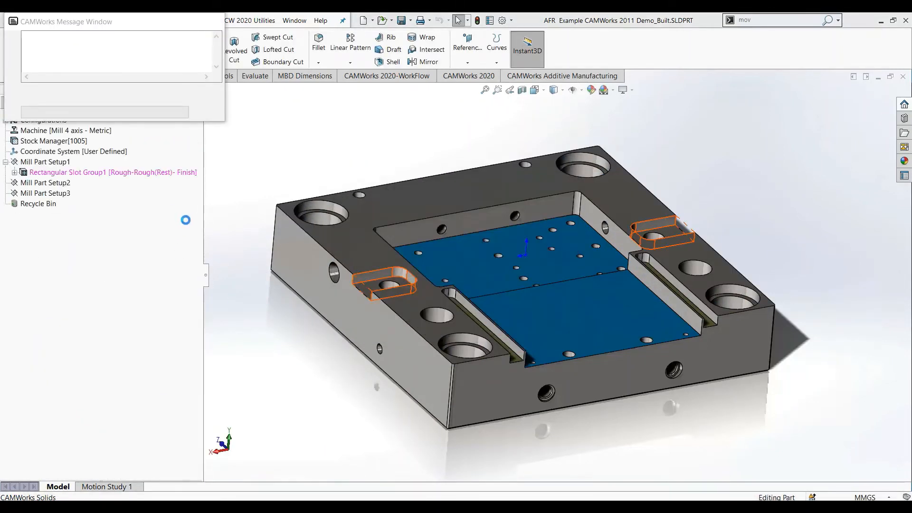
right_click(150, 180)
click(181, 222)
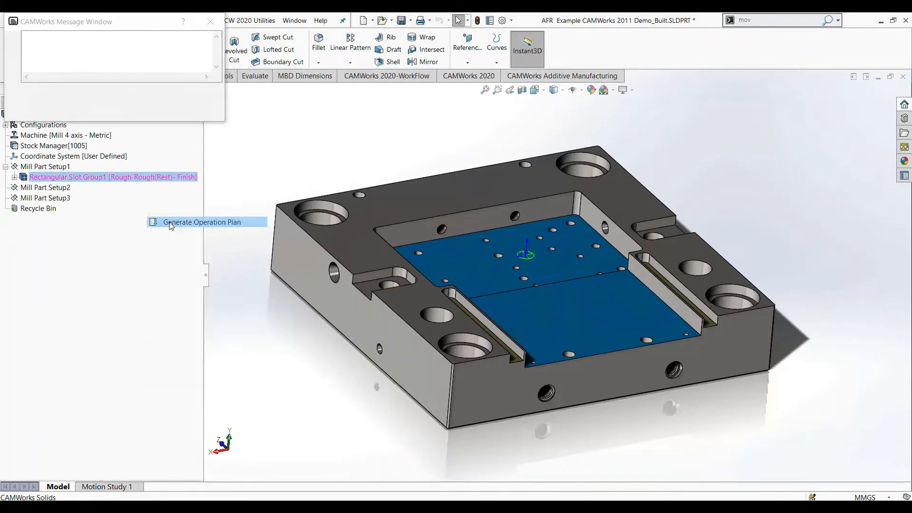
right_click(88, 168)
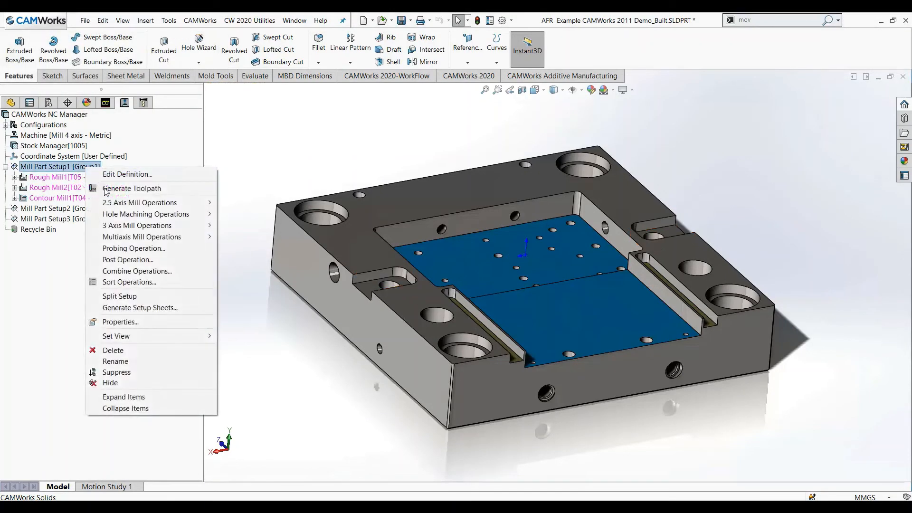
click(106, 190)
click(107, 186)
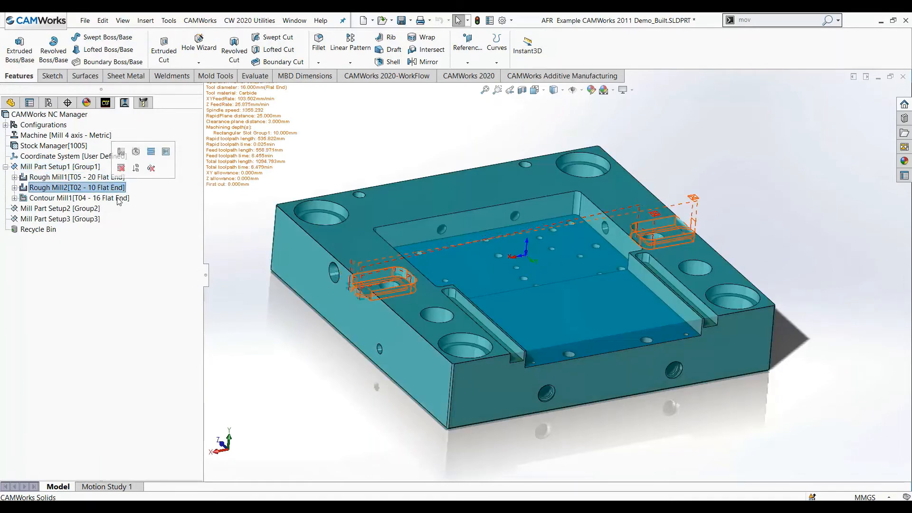
Create a hole feature in Mill Part Setup2 from the two front-side holes, with the Drill strategy and depth up to the counterbore's inner face
click(105, 103)
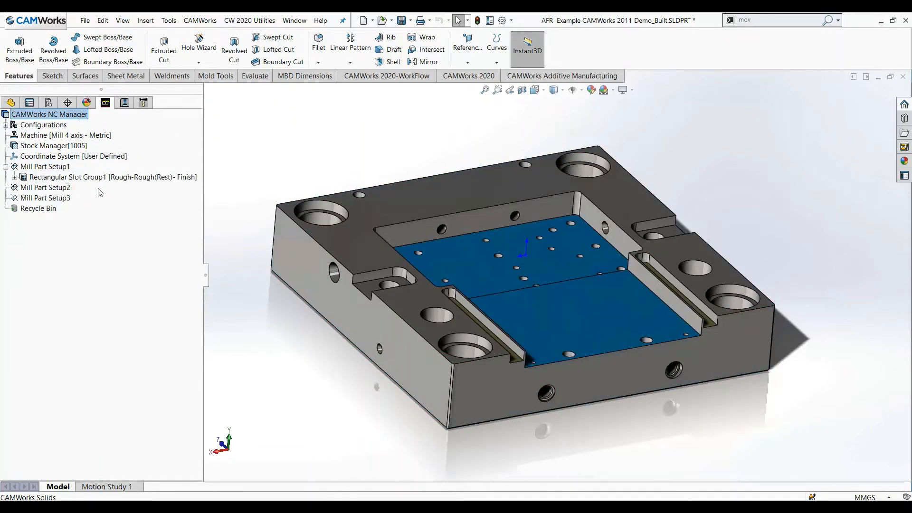
right_click(55, 189)
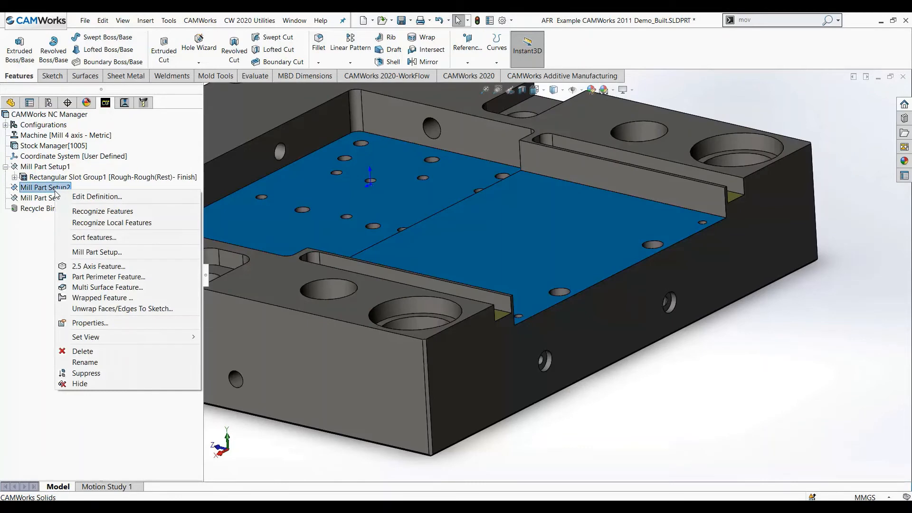
click(97, 265)
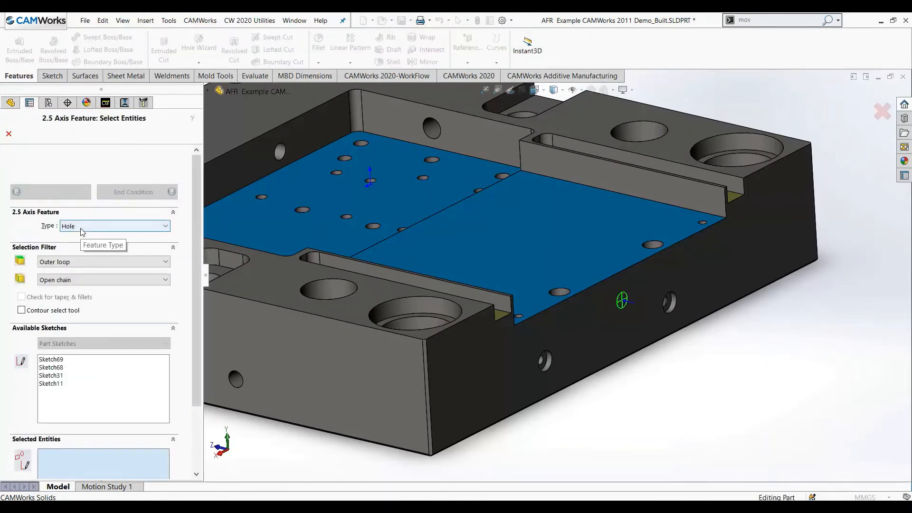
click(546, 364)
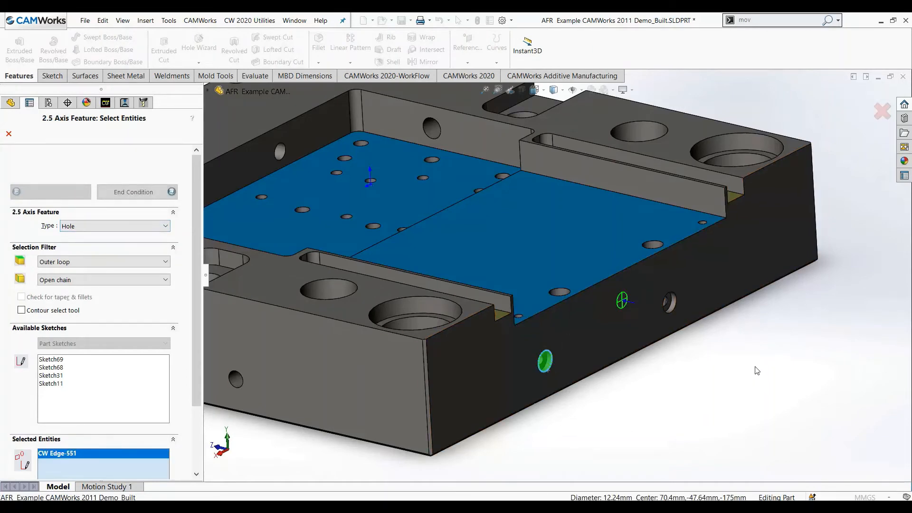
click(678, 309)
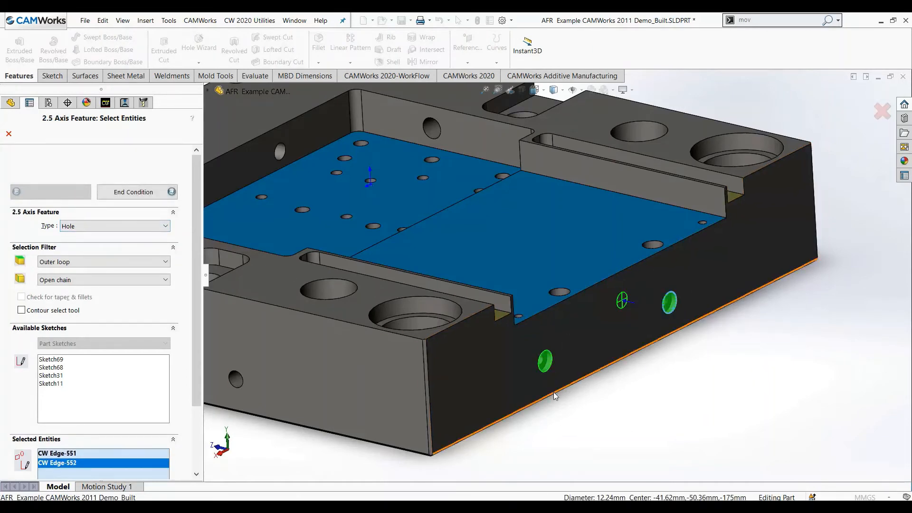
click(134, 192)
scroll(560, 352, down, 5)
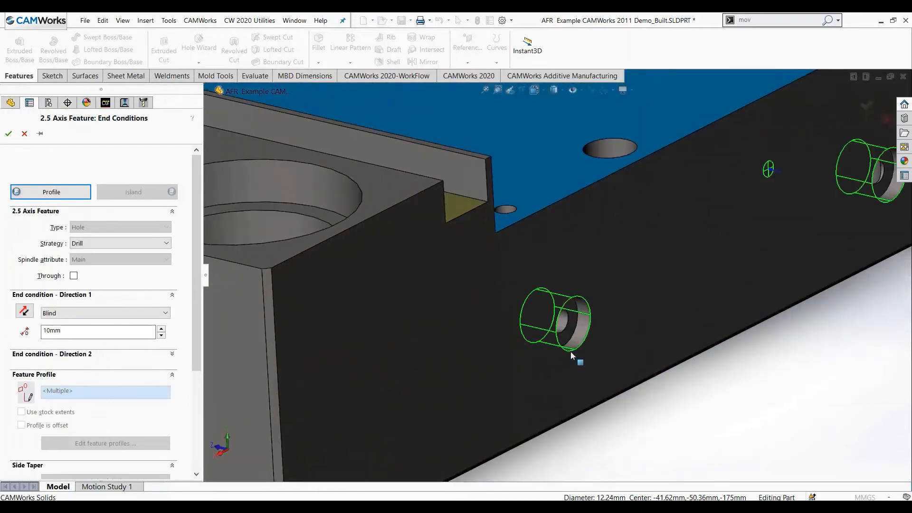
click(567, 335)
scroll(565, 333, up, 5)
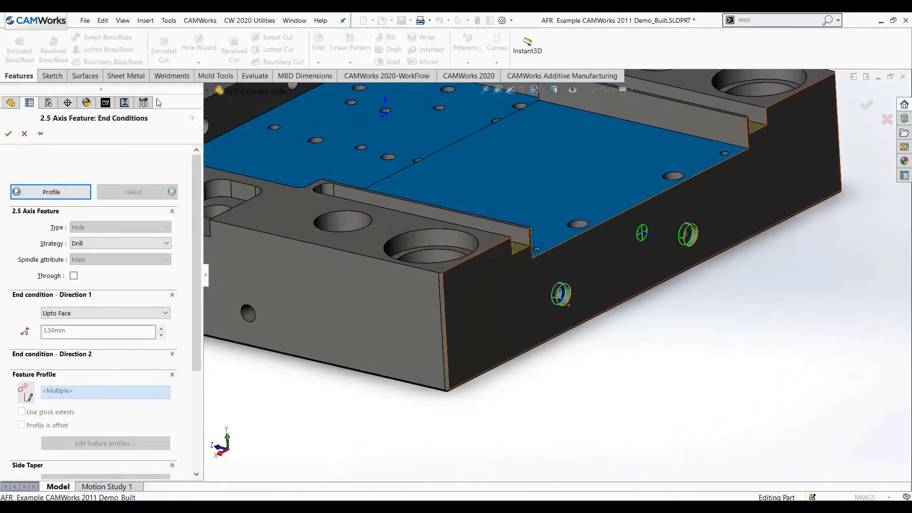
click(8, 133)
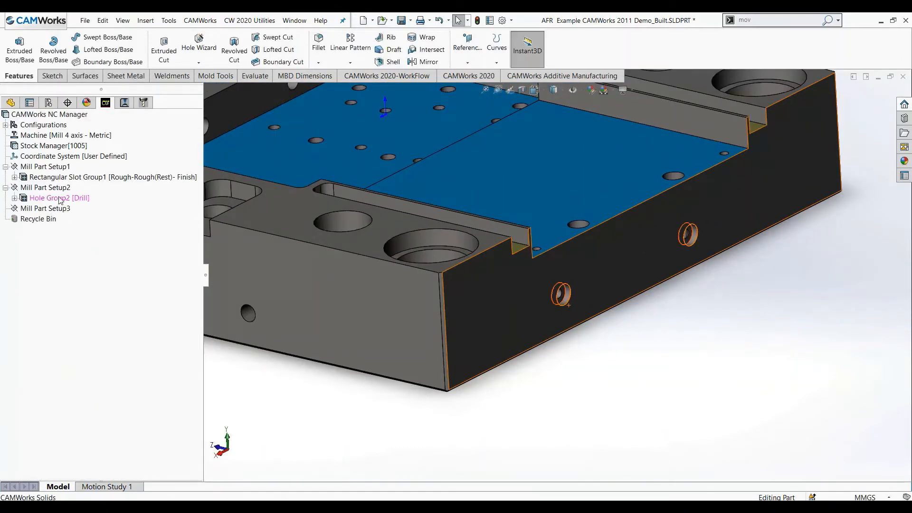
Generate the operation plan for the front-side hole group and the toolpaths for Mill Part Setup2
right_click(57, 199)
click(84, 241)
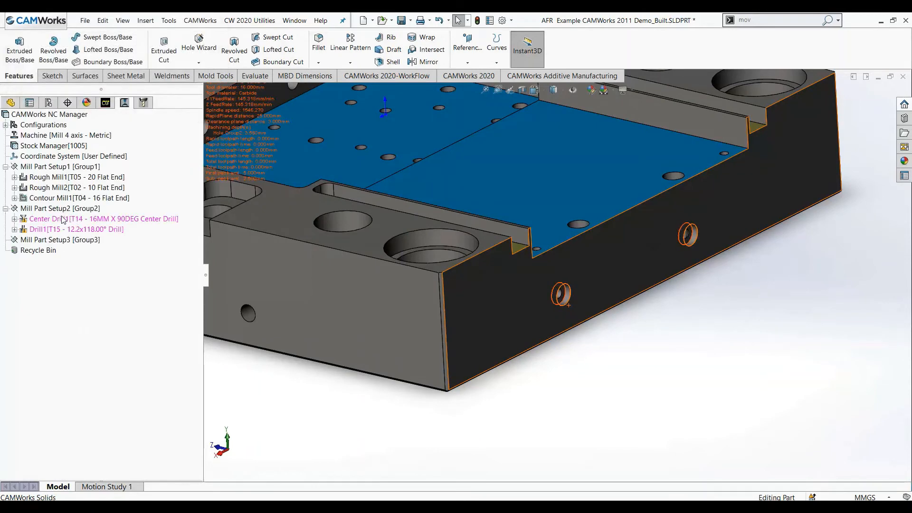
right_click(63, 212)
click(152, 234)
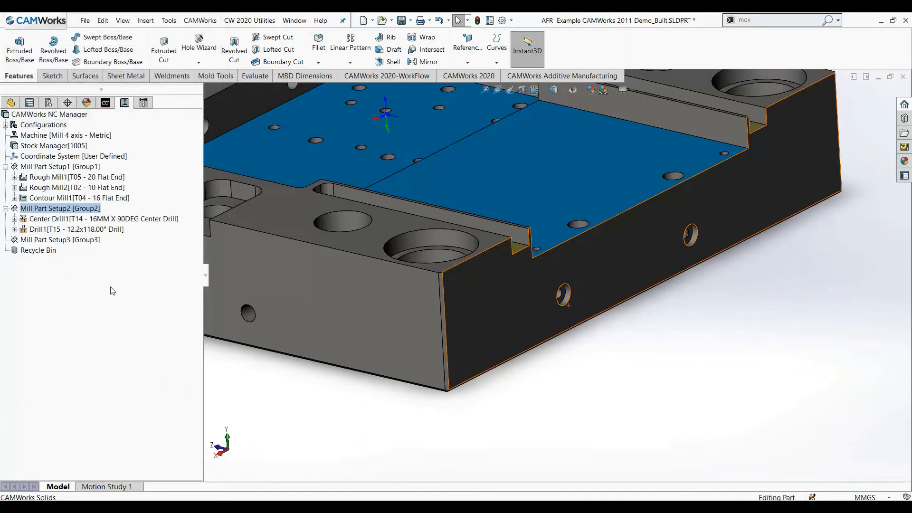
Start a 2.5 axis hole feature in Mill Part Setup3 and select the two upper holes on the plate's back side
click(108, 103)
click(61, 211)
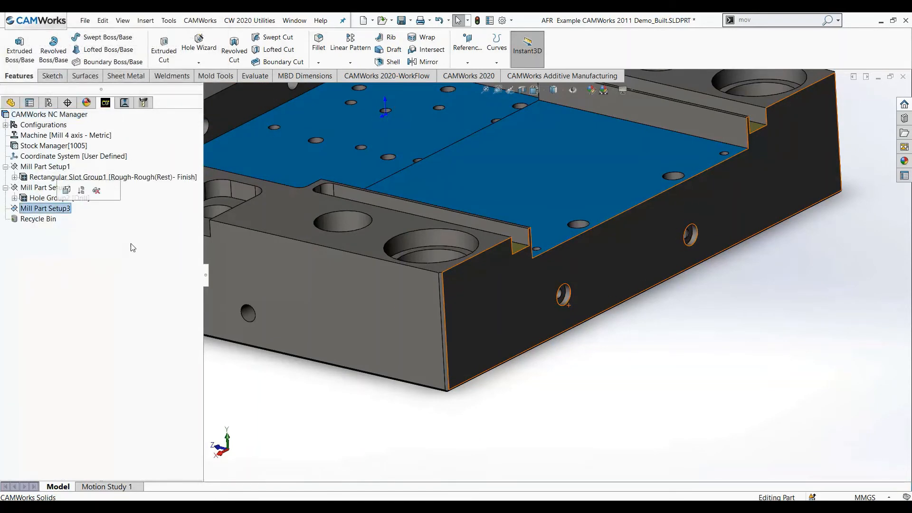
scroll(380, 292, up, 6)
middle_drag(427, 309, 610, 253)
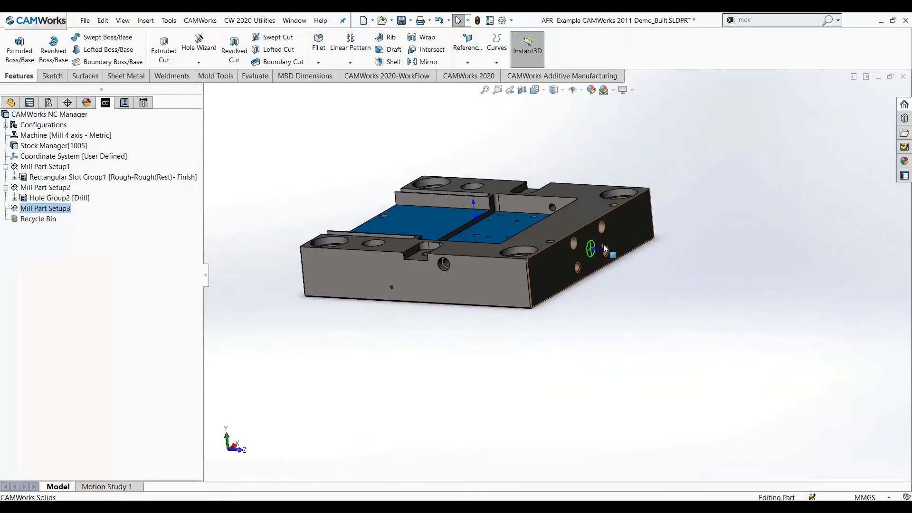
scroll(599, 250, down, 5)
right_click(55, 210)
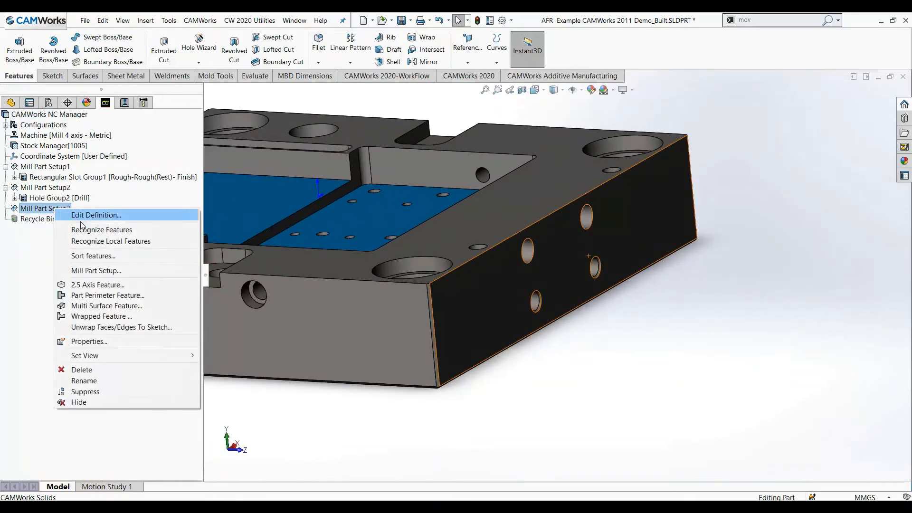
click(93, 285)
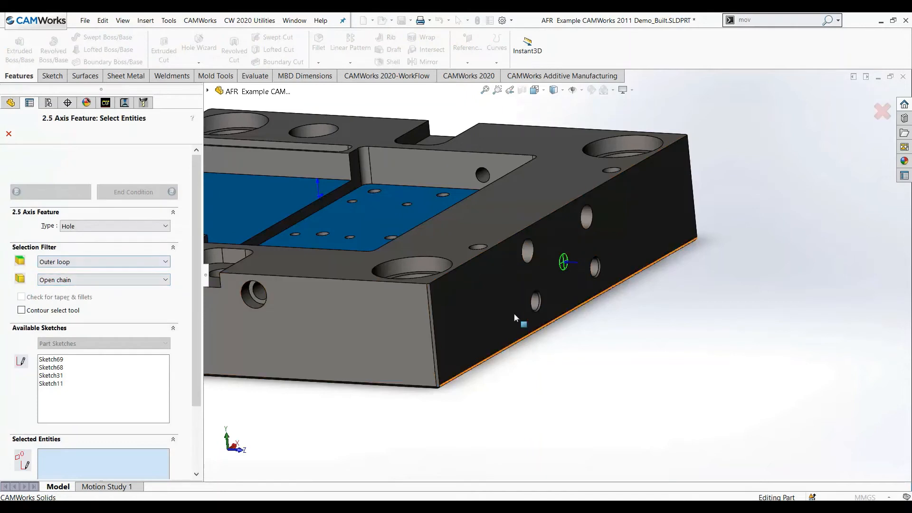
click(529, 262)
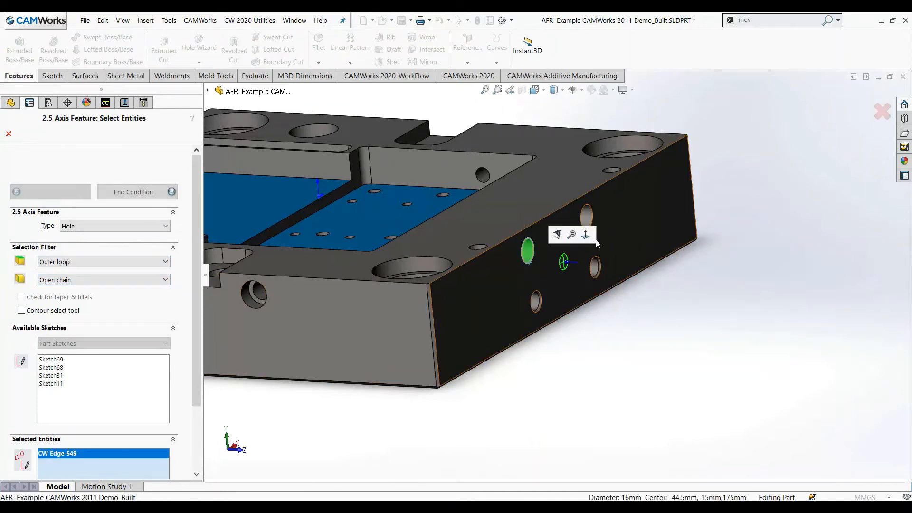
click(591, 211)
Give the back-side hole feature a blind depth of 40 mm with the Drill strategy and accept it
click(162, 194)
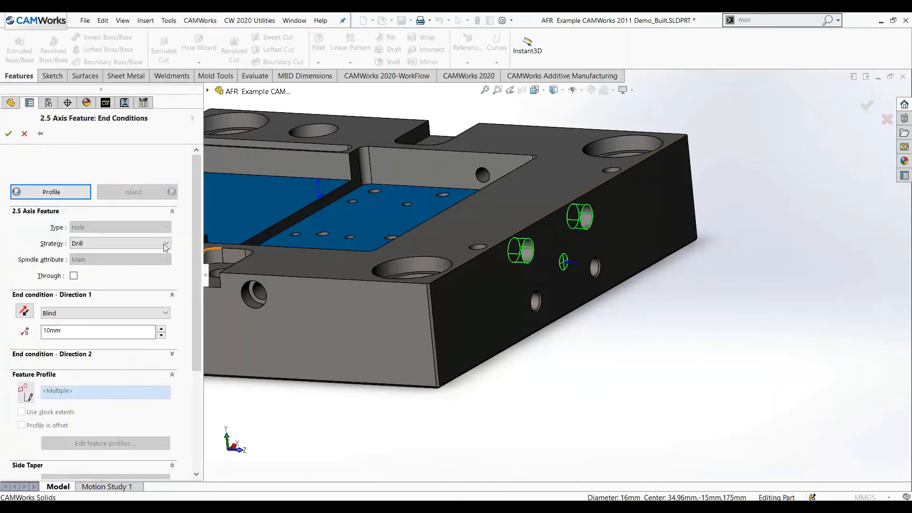
click(162, 329)
click(162, 328)
click(161, 329)
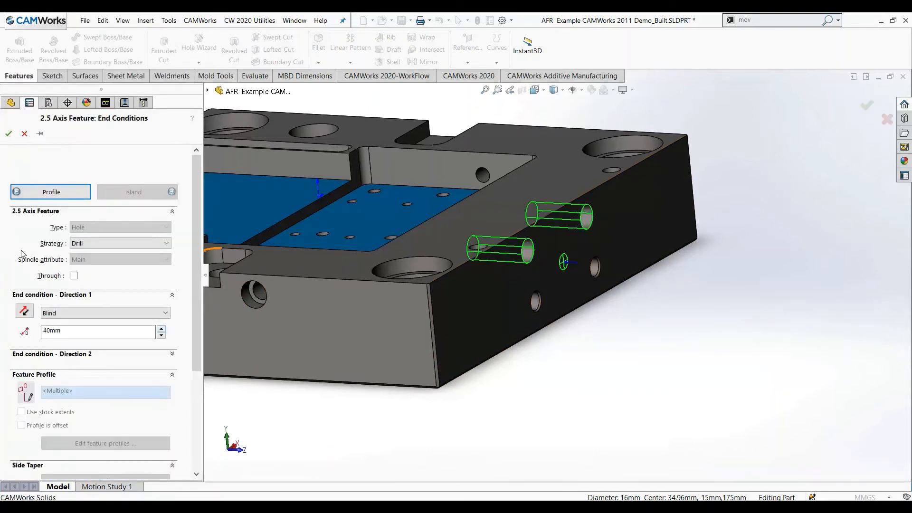
click(9, 134)
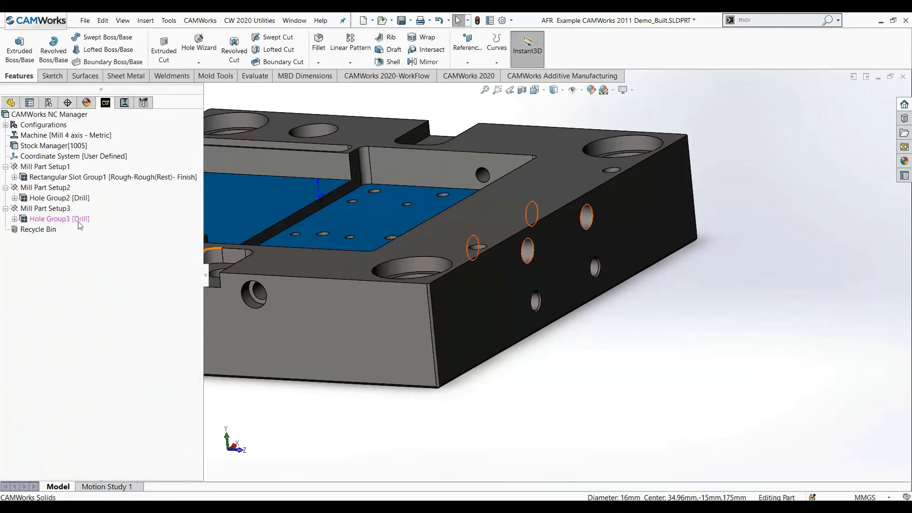
Generate the operation plan for the back-side hole group and the toolpaths for Mill Part Setup3
right_click(59, 219)
click(114, 266)
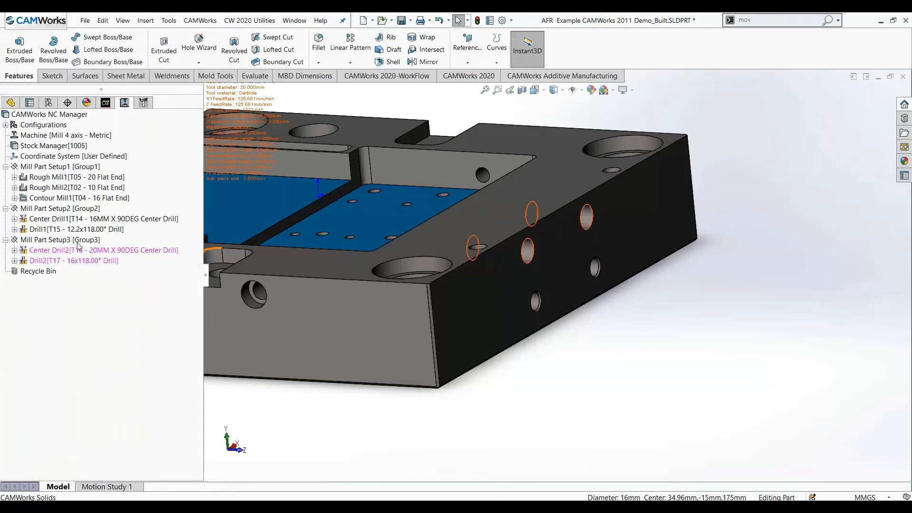
right_click(77, 240)
click(95, 260)
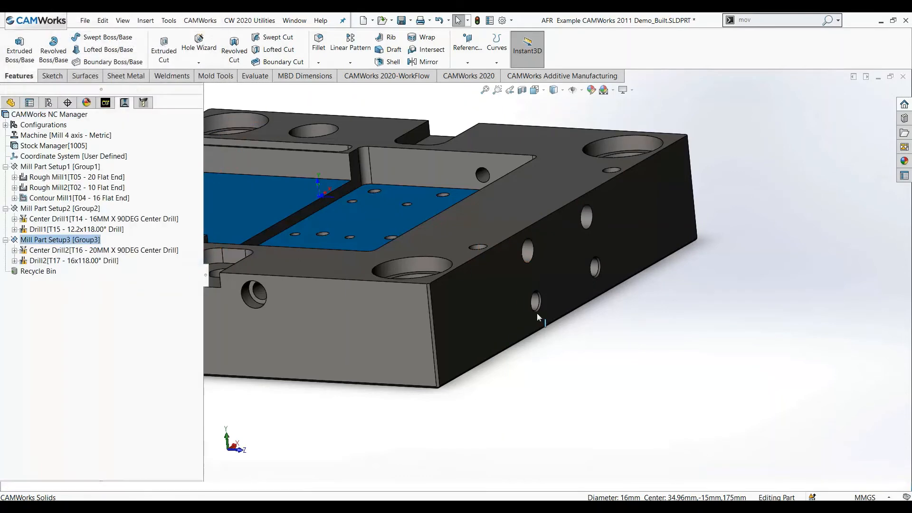
Check the indexing parameters and possible rotary angles of Mill Part Setup1
scroll(637, 373, up, 4)
middle_drag(637, 373, 710, 322)
scroll(458, 228, down, 3)
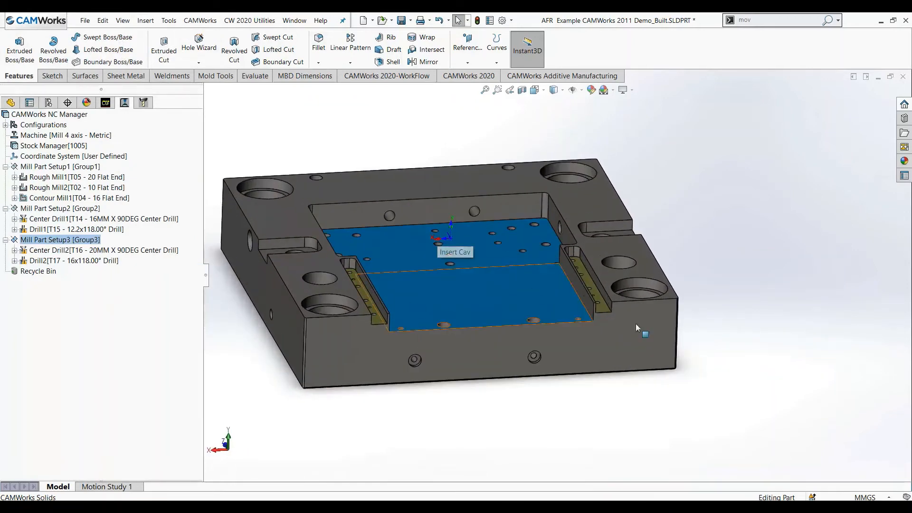
click(42, 167)
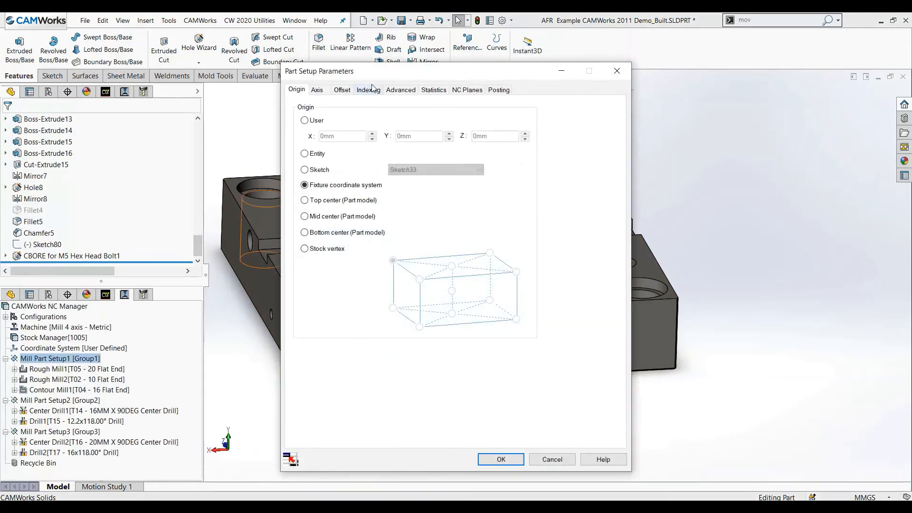
drag(355, 79, 148, 64)
click(144, 79)
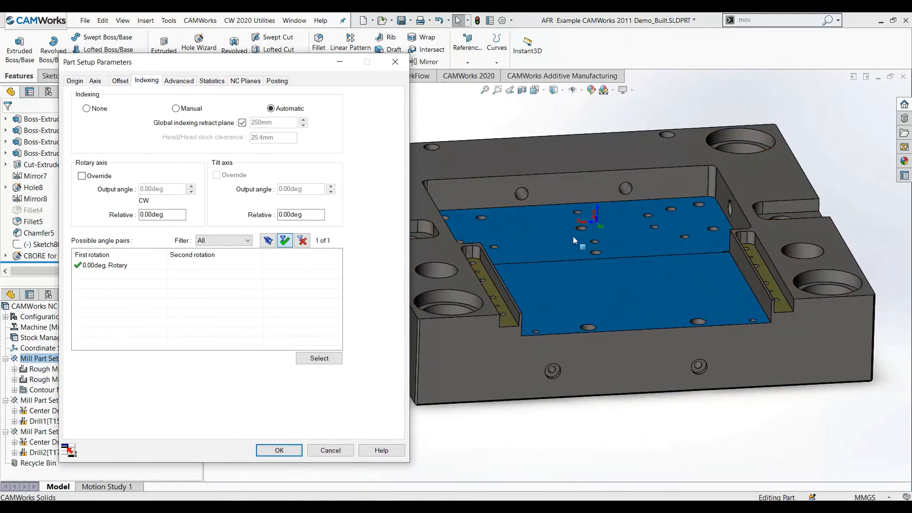
click(280, 450)
Compare the possible rotary angles in Mill Part Setup2's indexing parameters and apply the 90.00deg rotation
click(61, 209)
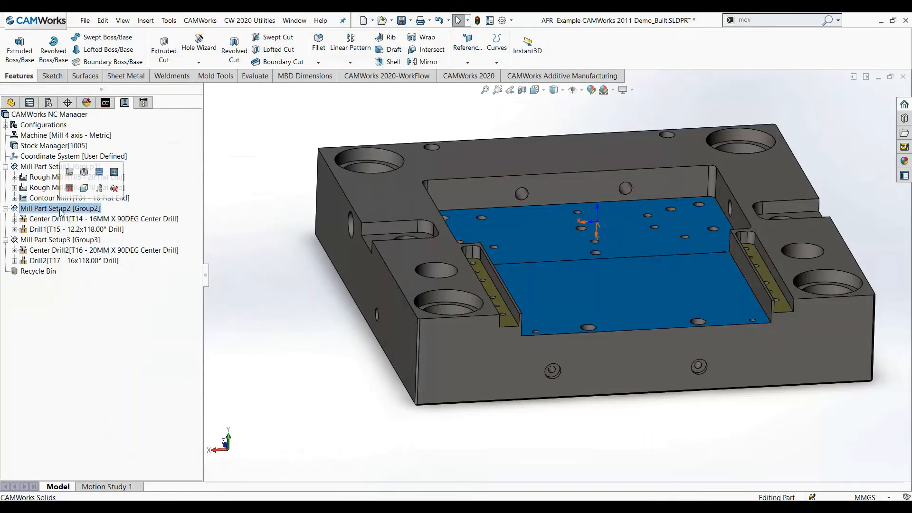
right_click(76, 207)
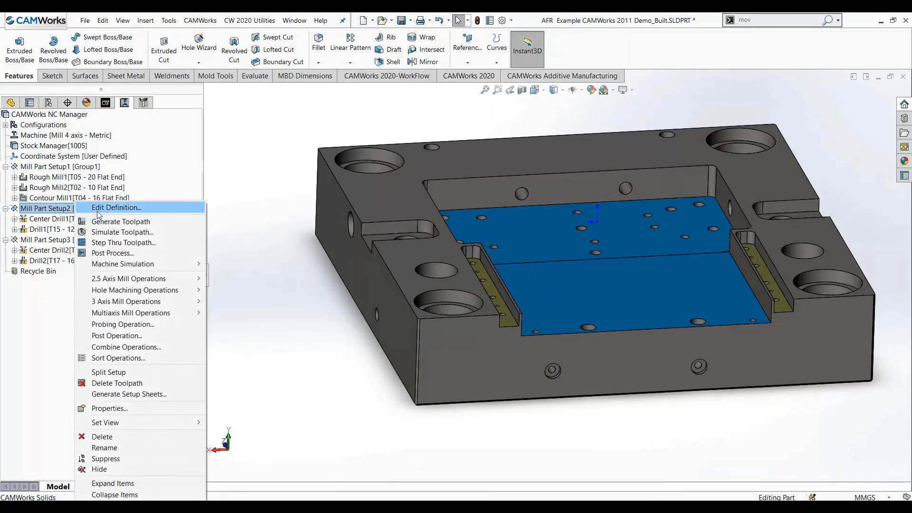
click(109, 208)
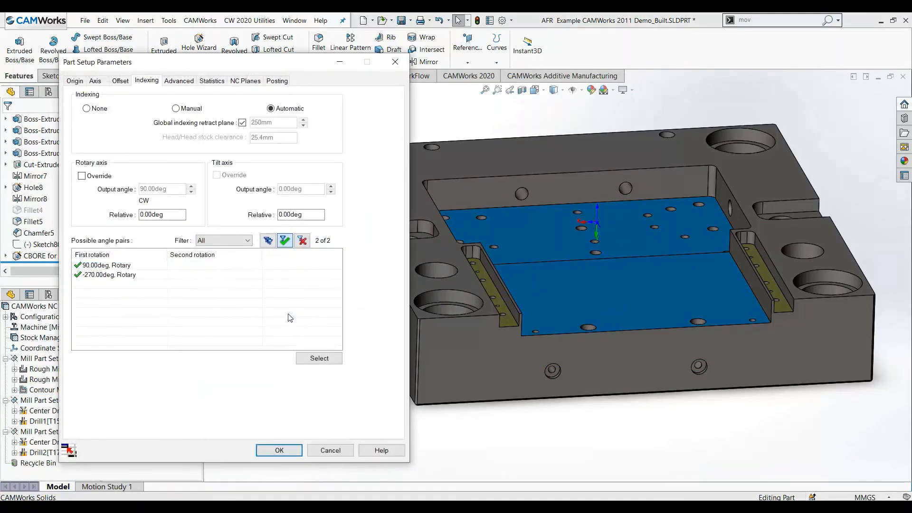
click(107, 268)
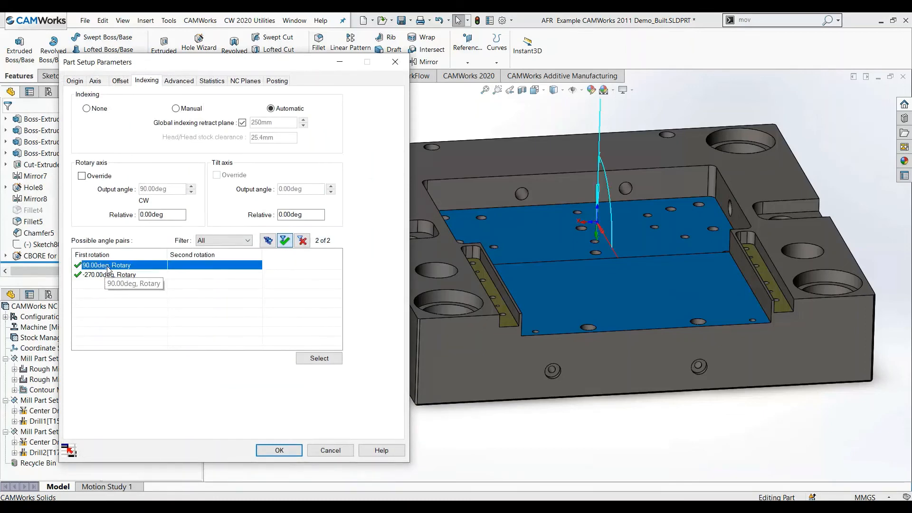
middle_drag(689, 413, 713, 408)
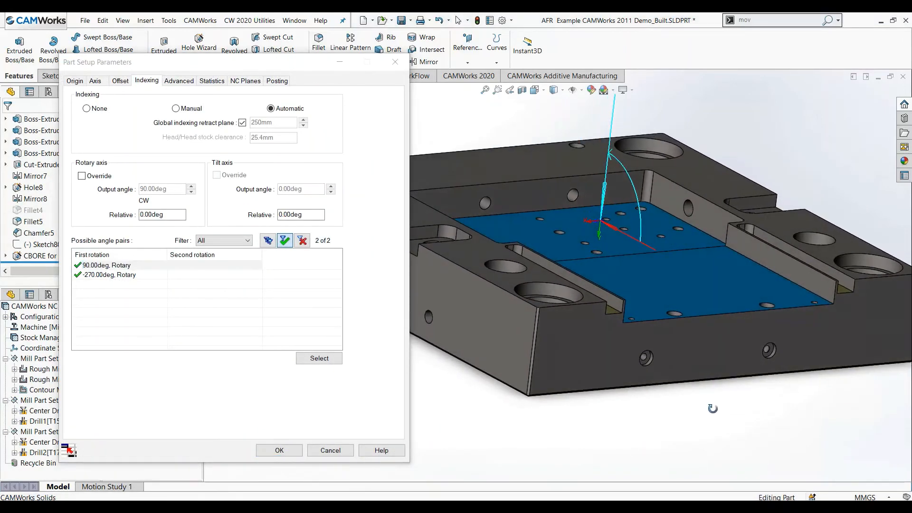
click(110, 275)
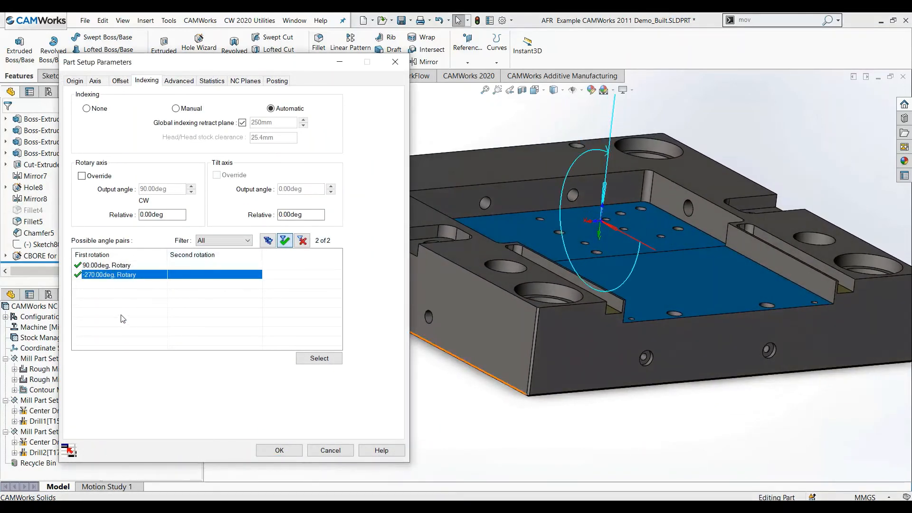
click(106, 266)
click(316, 360)
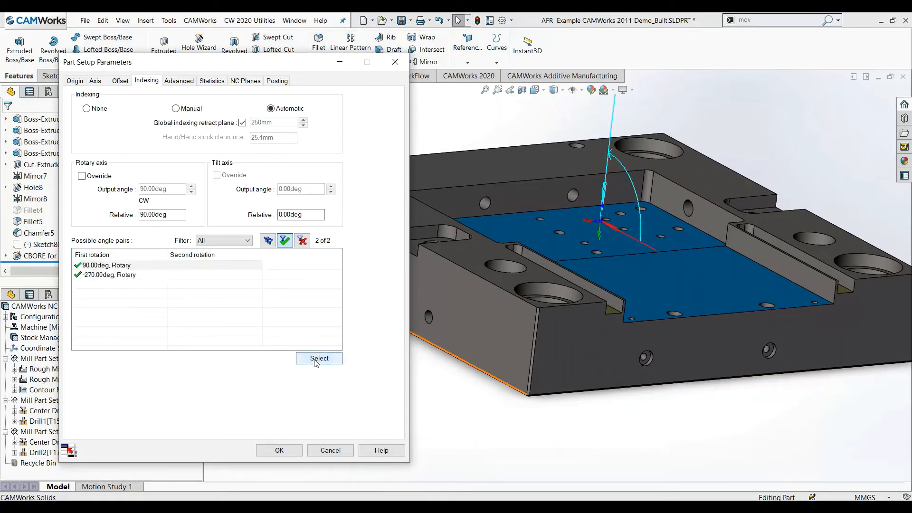
click(279, 450)
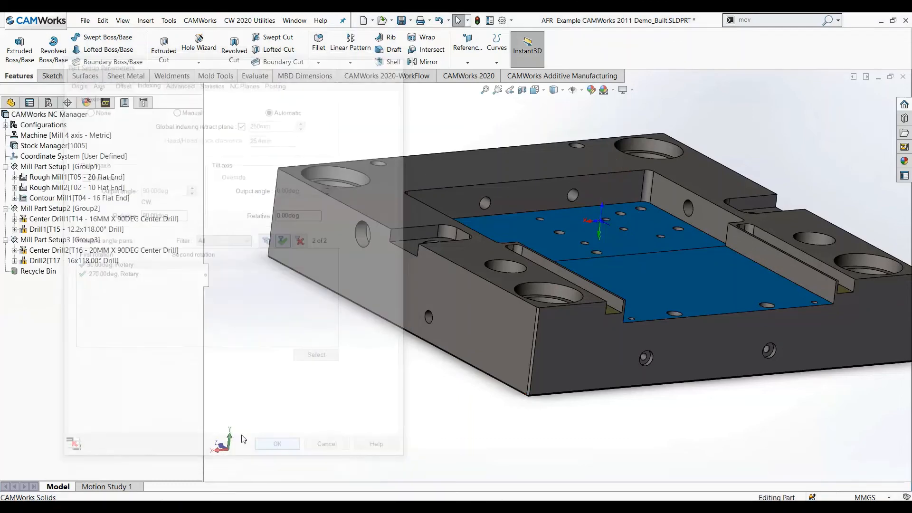
Apply the -90.00deg rotary angle in the indexing parameters of Mill Part Setup3
right_click(46, 240)
click(101, 208)
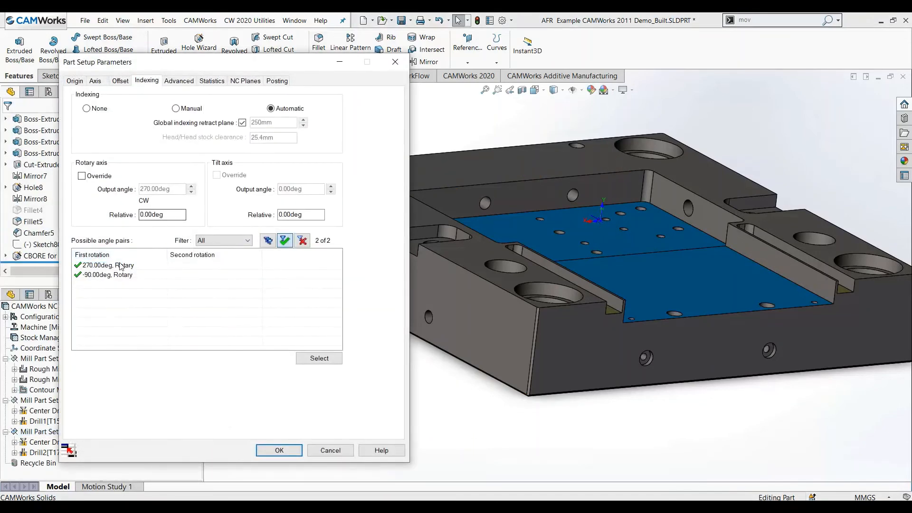
click(115, 275)
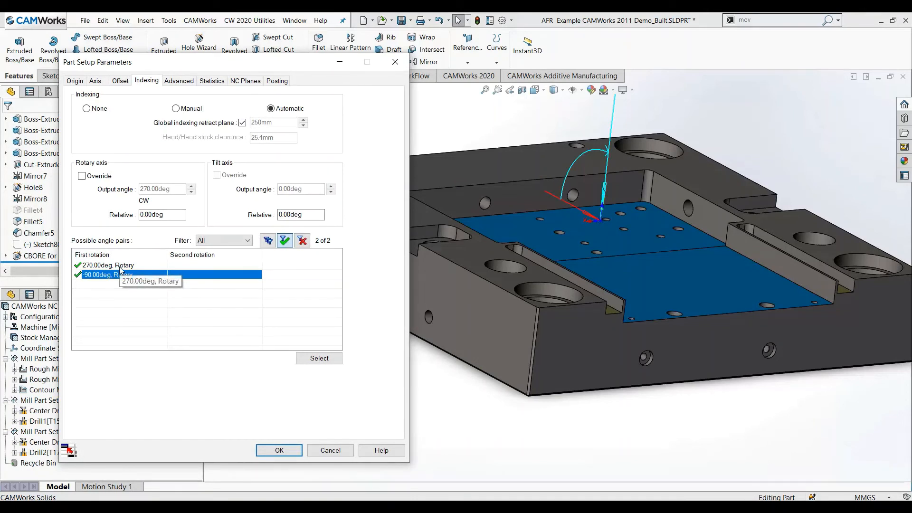
click(313, 362)
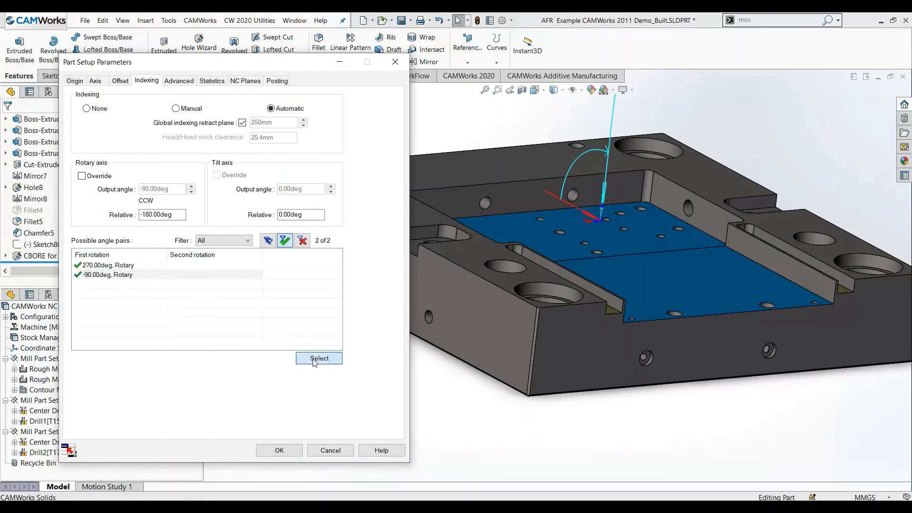
click(280, 448)
Examine the plate's front, top and back sides in 90-degree turns to follow the rotary indexing between the setups
key(ctrl+2)
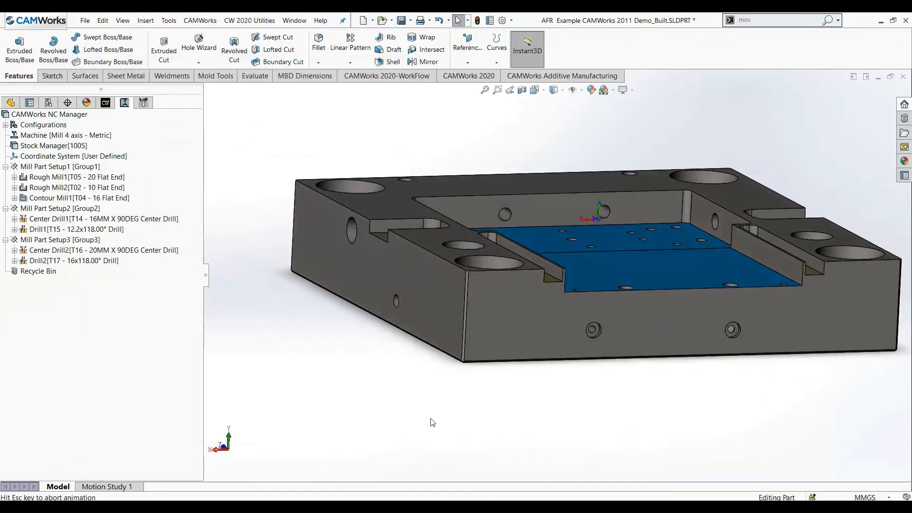
key(shift+Up)
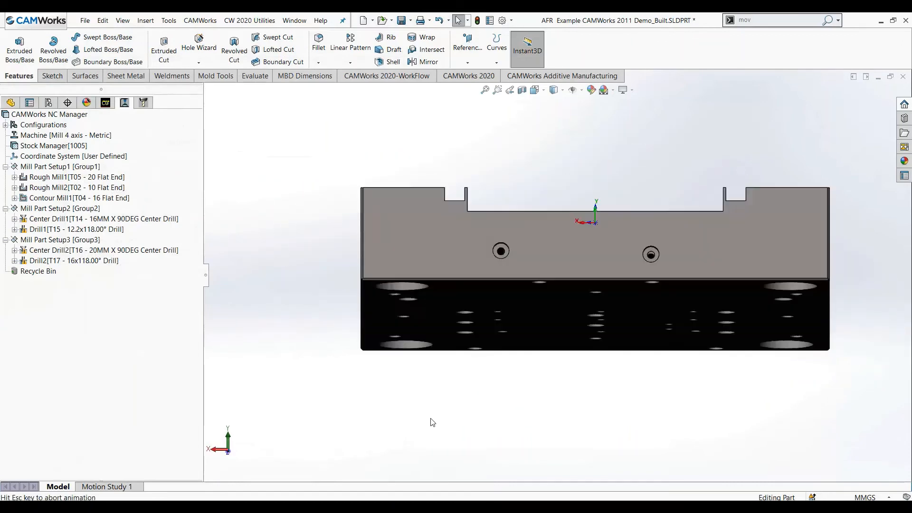
key(shift+Down)
key(shift+Down)
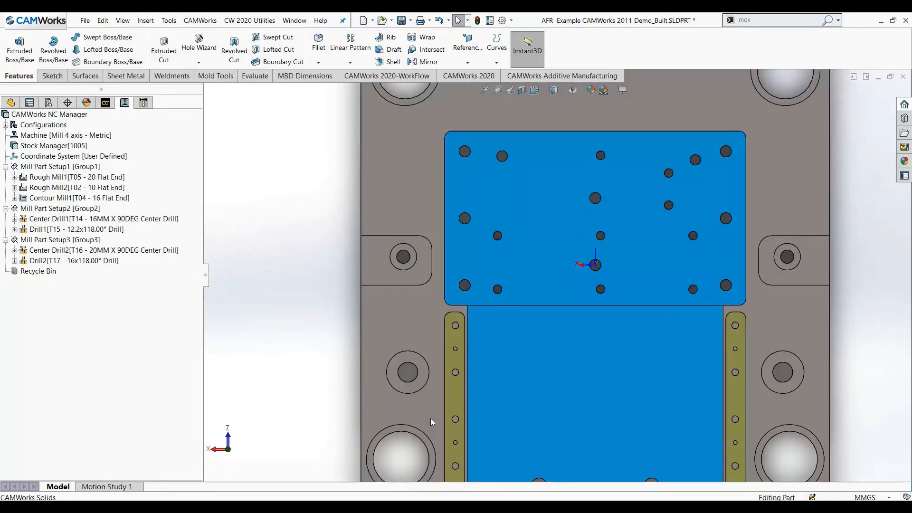
key(shift+Up)
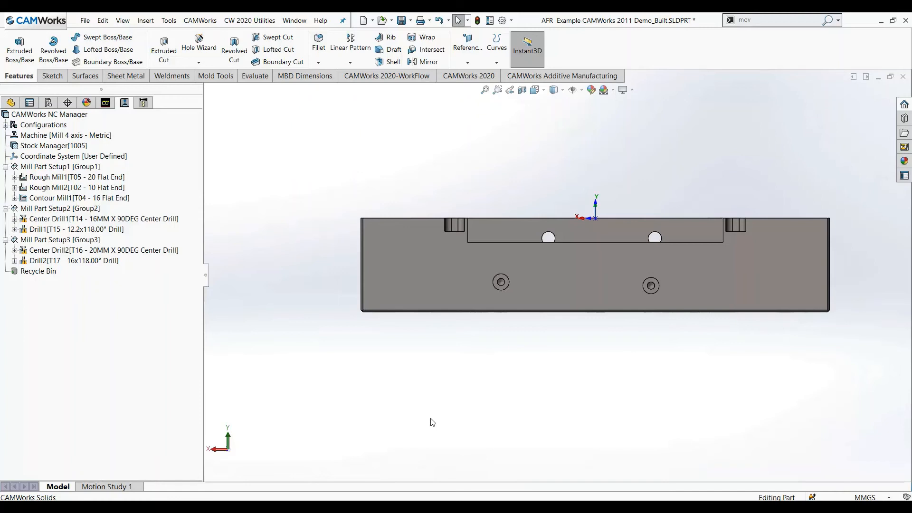
key(shift+Up)
key(shift+Up)
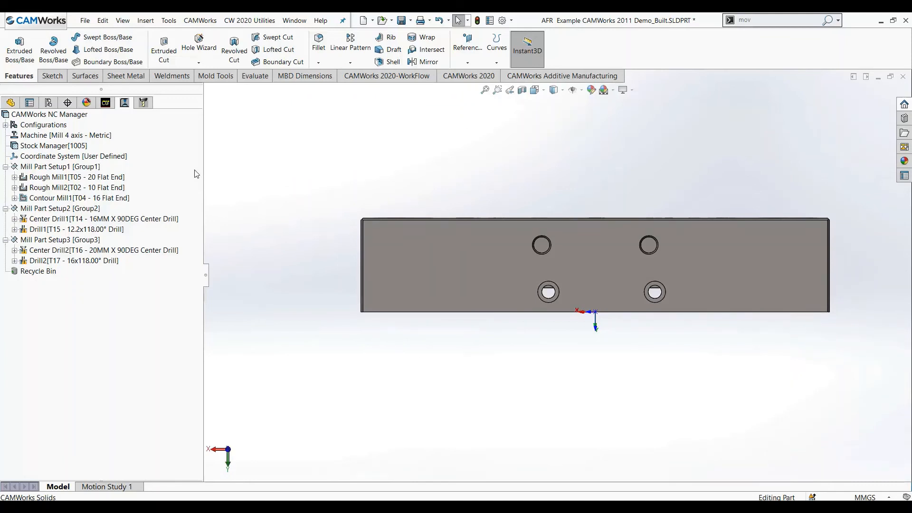
click(364, 261)
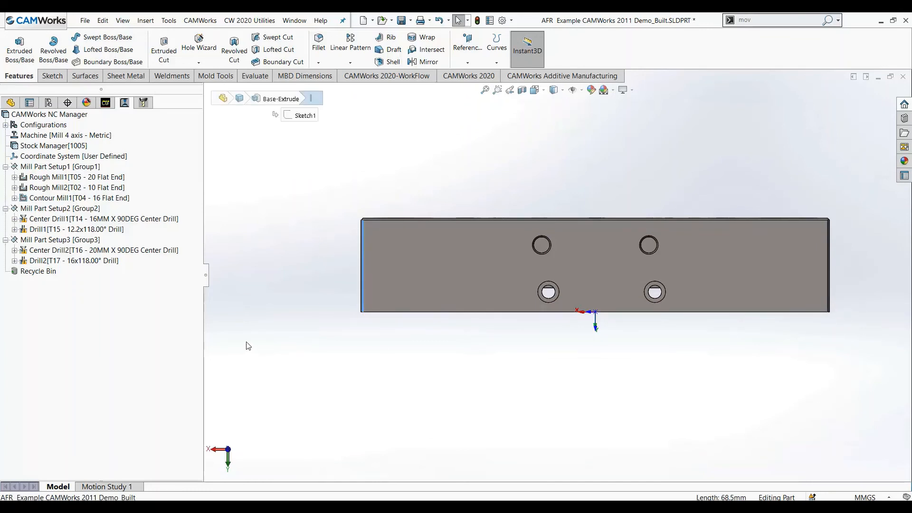
click(450, 350)
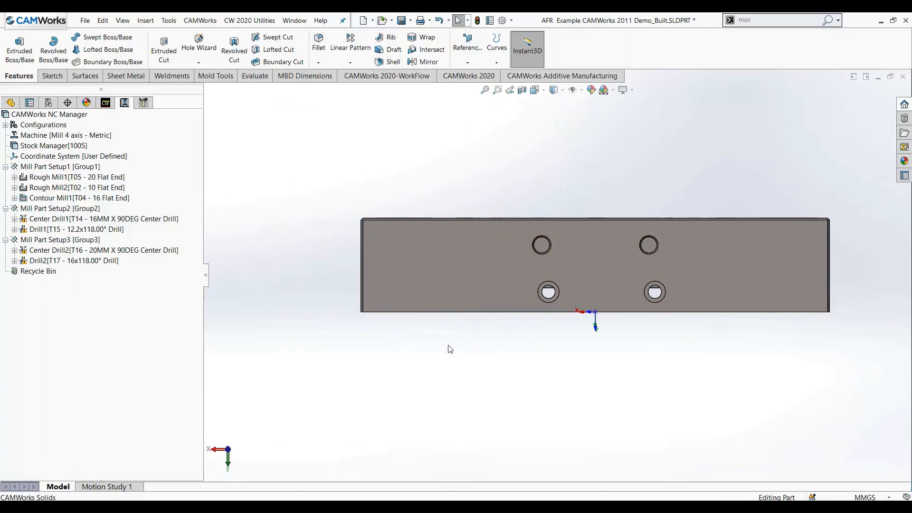
key(shift+Up)
key(shift+Up)
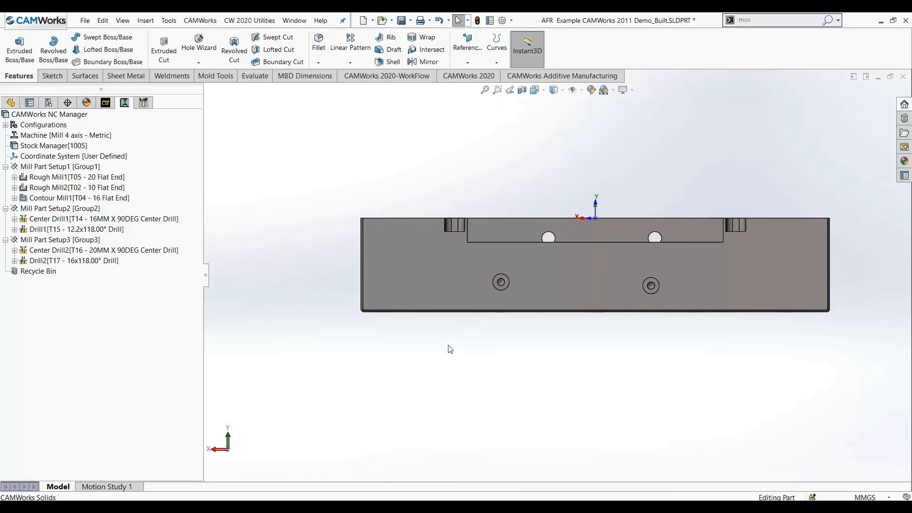
middle_drag(335, 252, 337, 341)
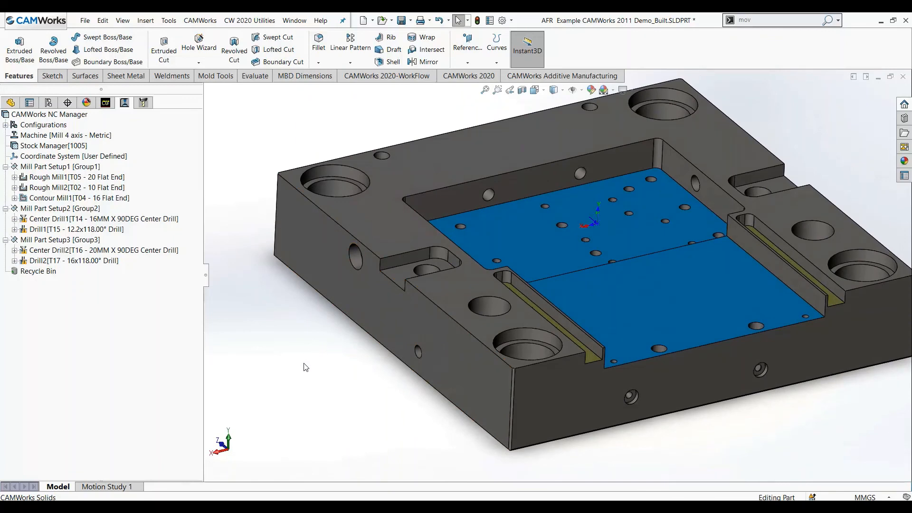
scroll(680, 447, up, 3)
scroll(679, 267, down, 2)
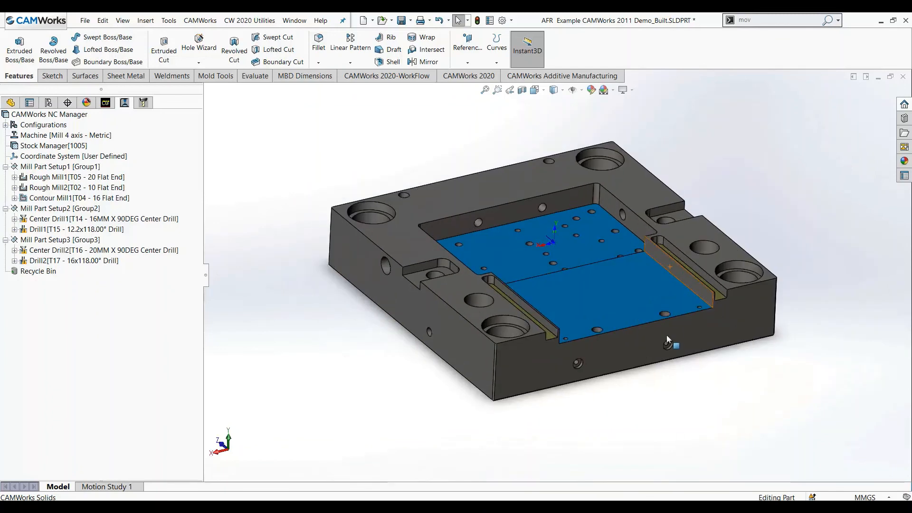